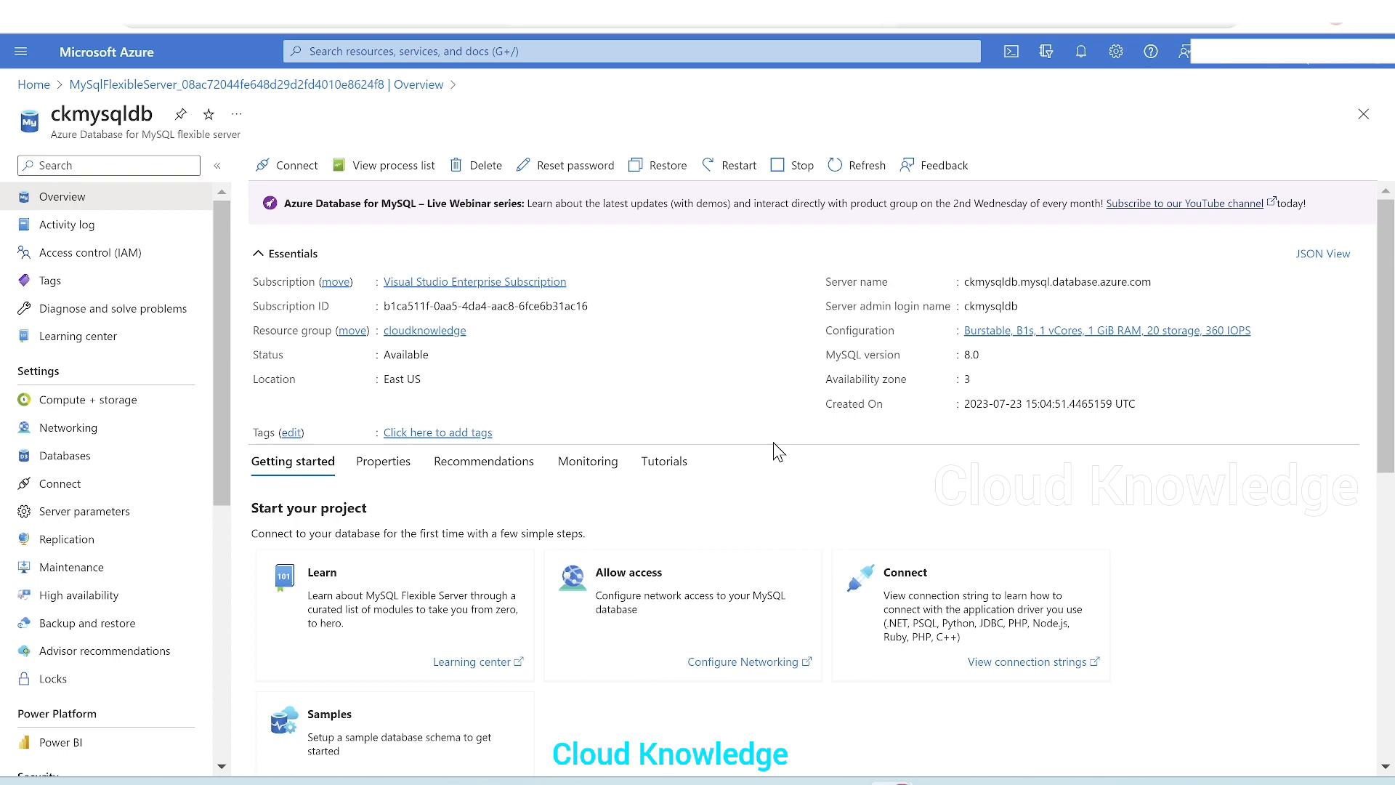
Switch to the Microsoft Learn quickstart on MySQL Workbench with Flexible Server and review its prerequisites and client workstation preparation
{"action": "mouse_move", "coordinate": [799, 778]}
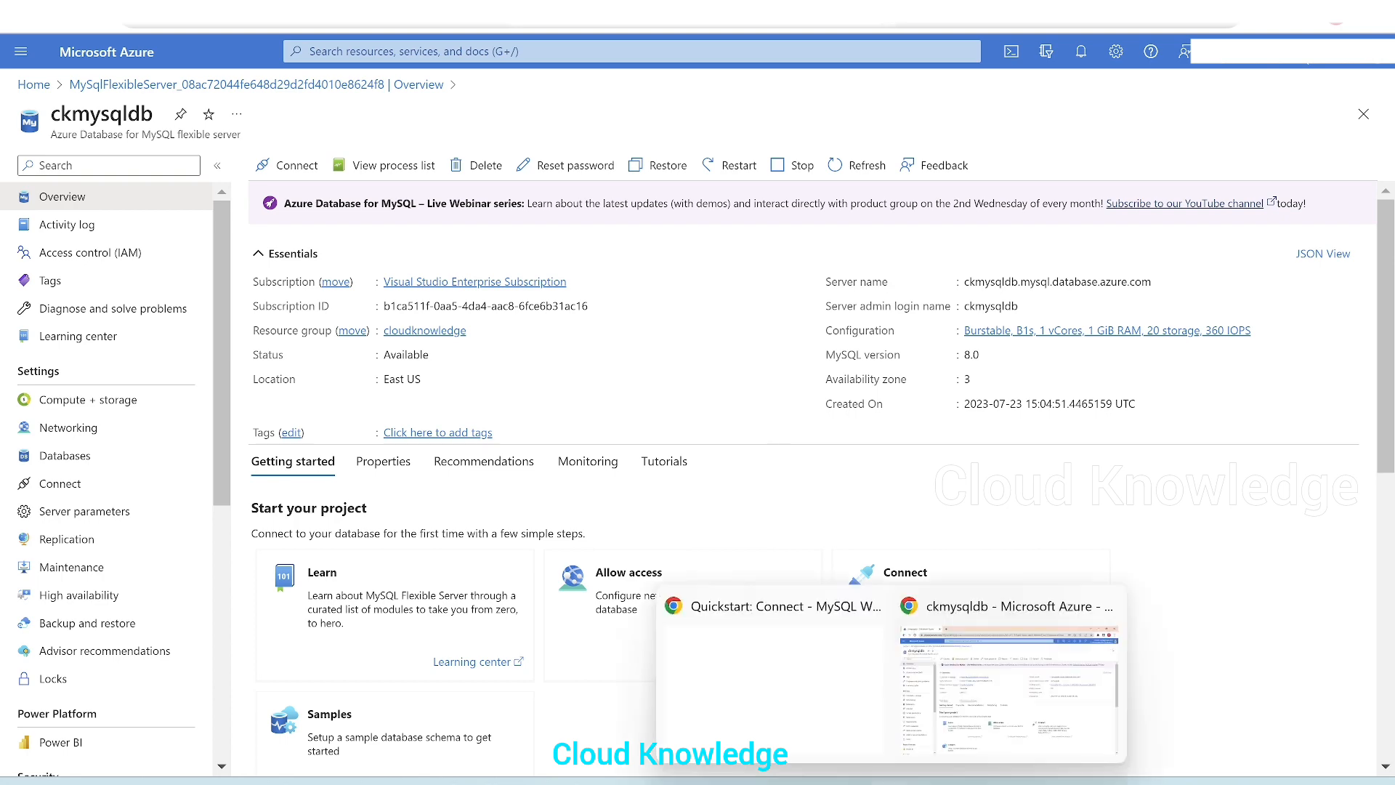
{"action": "left_click", "coordinate": [788, 690]}
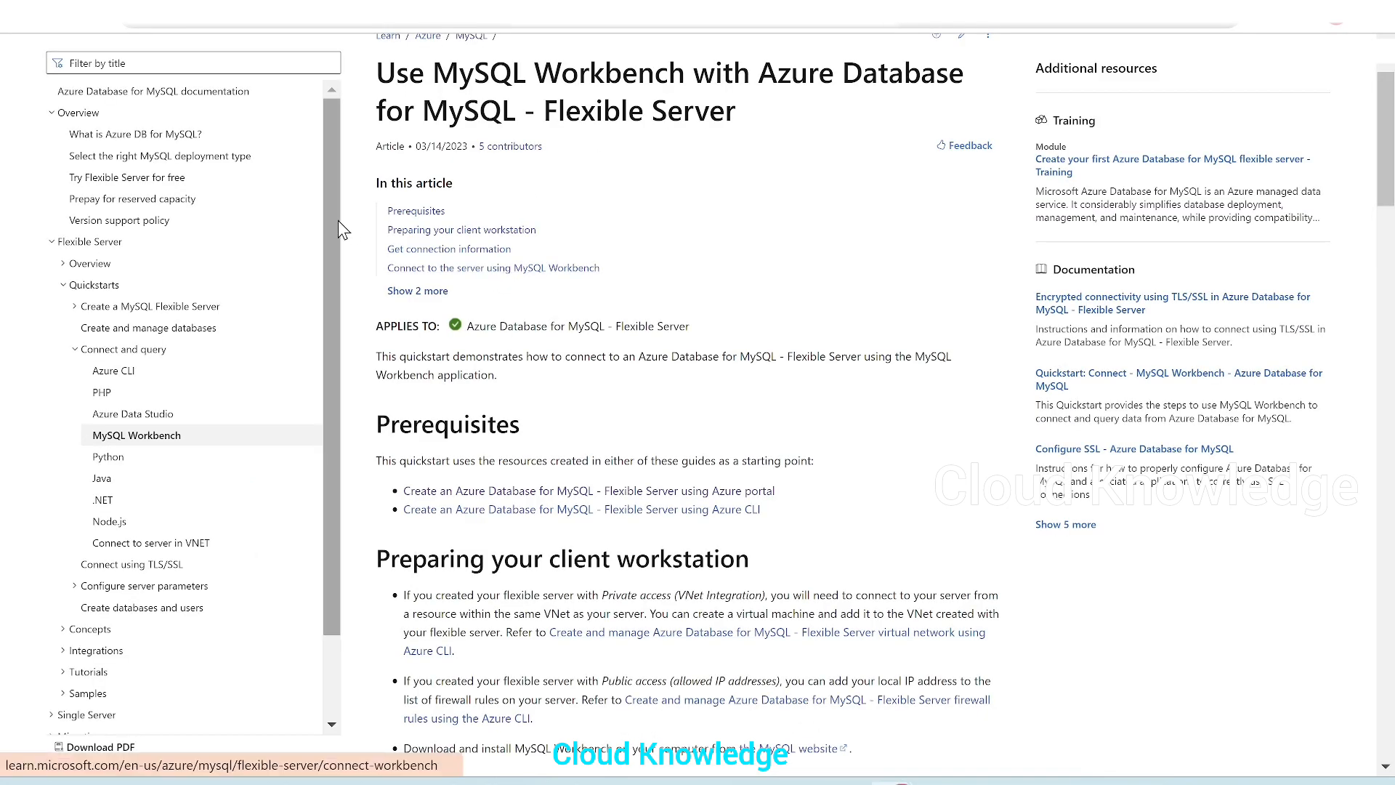
{"action": "scroll", "coordinate": [338, 220], "scroll_direction": "up", "scroll_amount": 2}
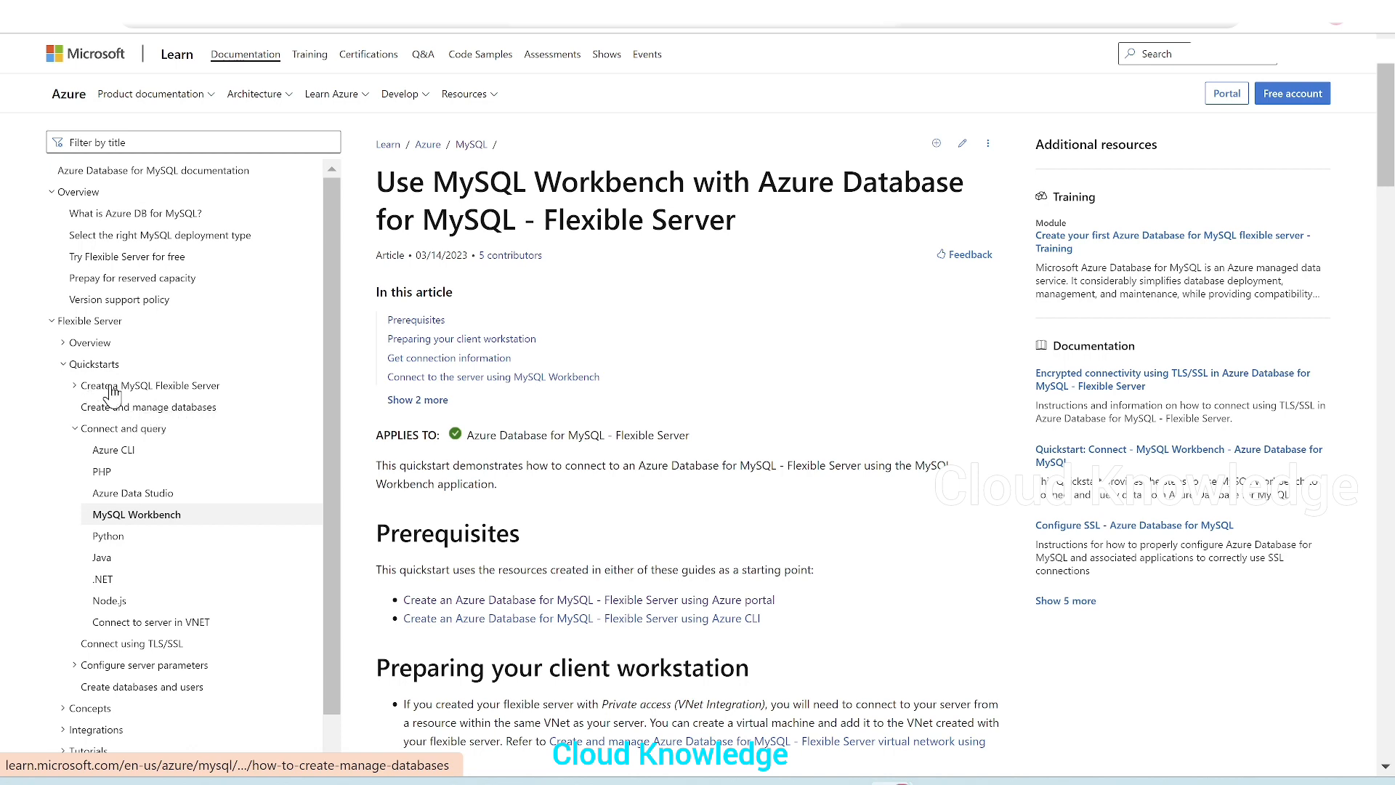
{"action": "left_click", "coordinate": [178, 386]}
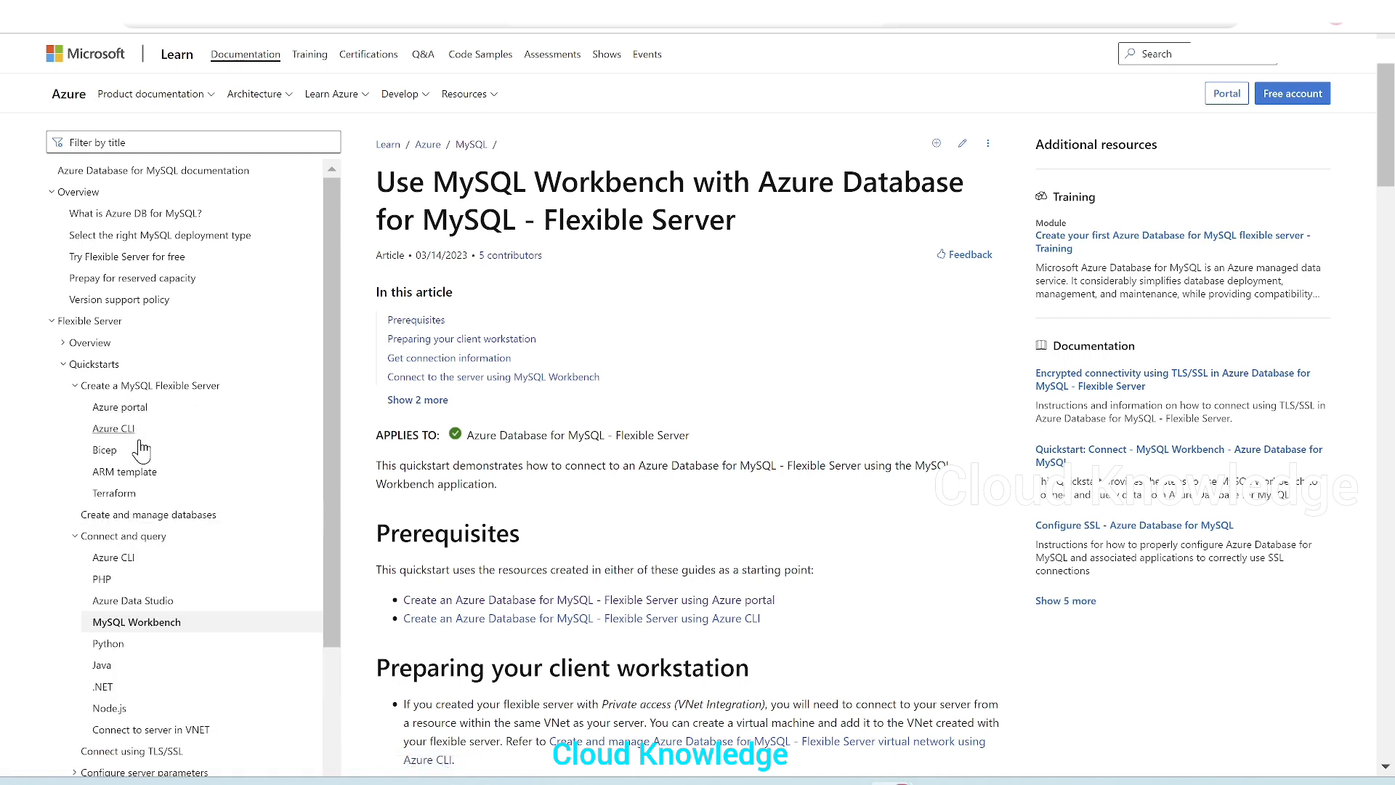
{"action": "left_click", "coordinate": [75, 386]}
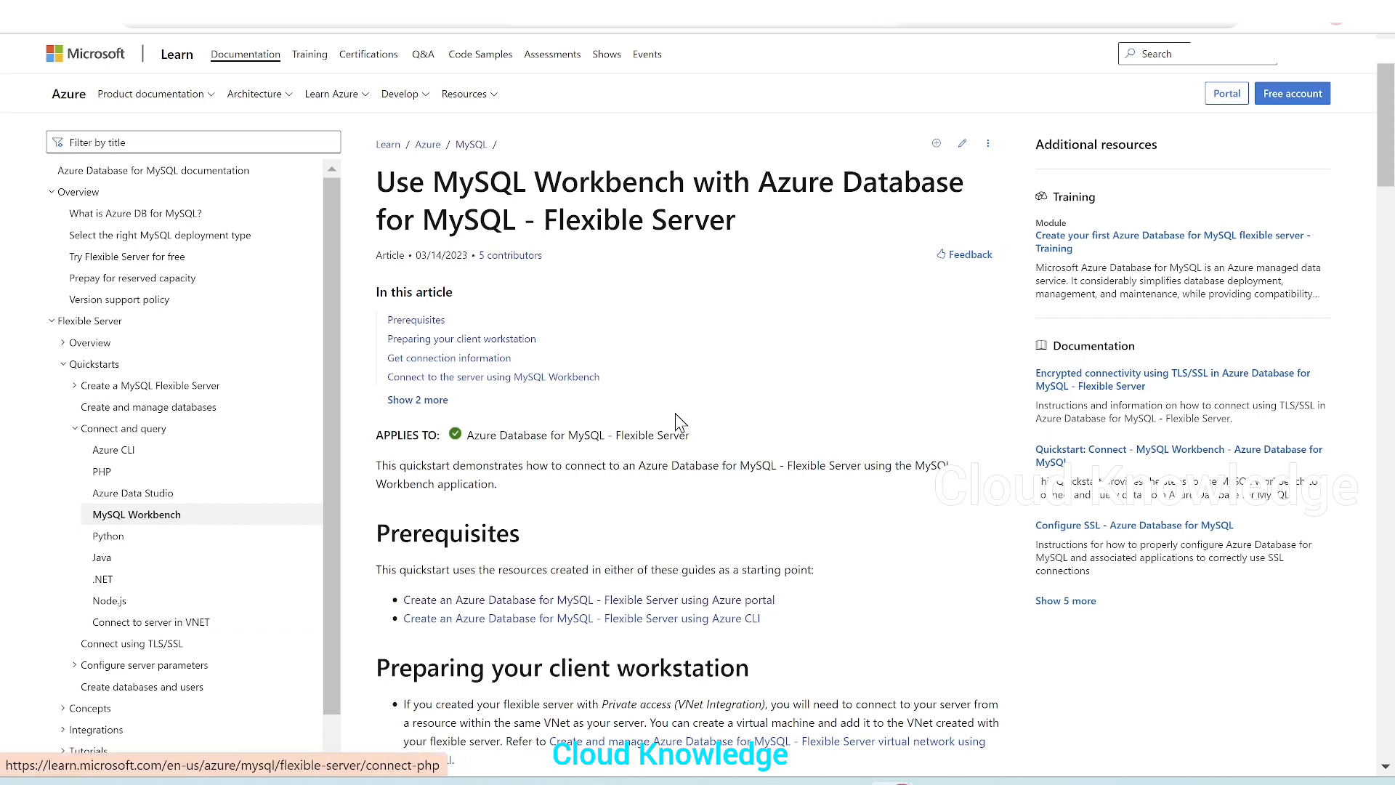
{"action": "scroll", "coordinate": [649, 356], "scroll_direction": "down", "scroll_amount": 3}
{"action": "scroll", "coordinate": [647, 353], "scroll_direction": "down", "scroll_amount": 2}
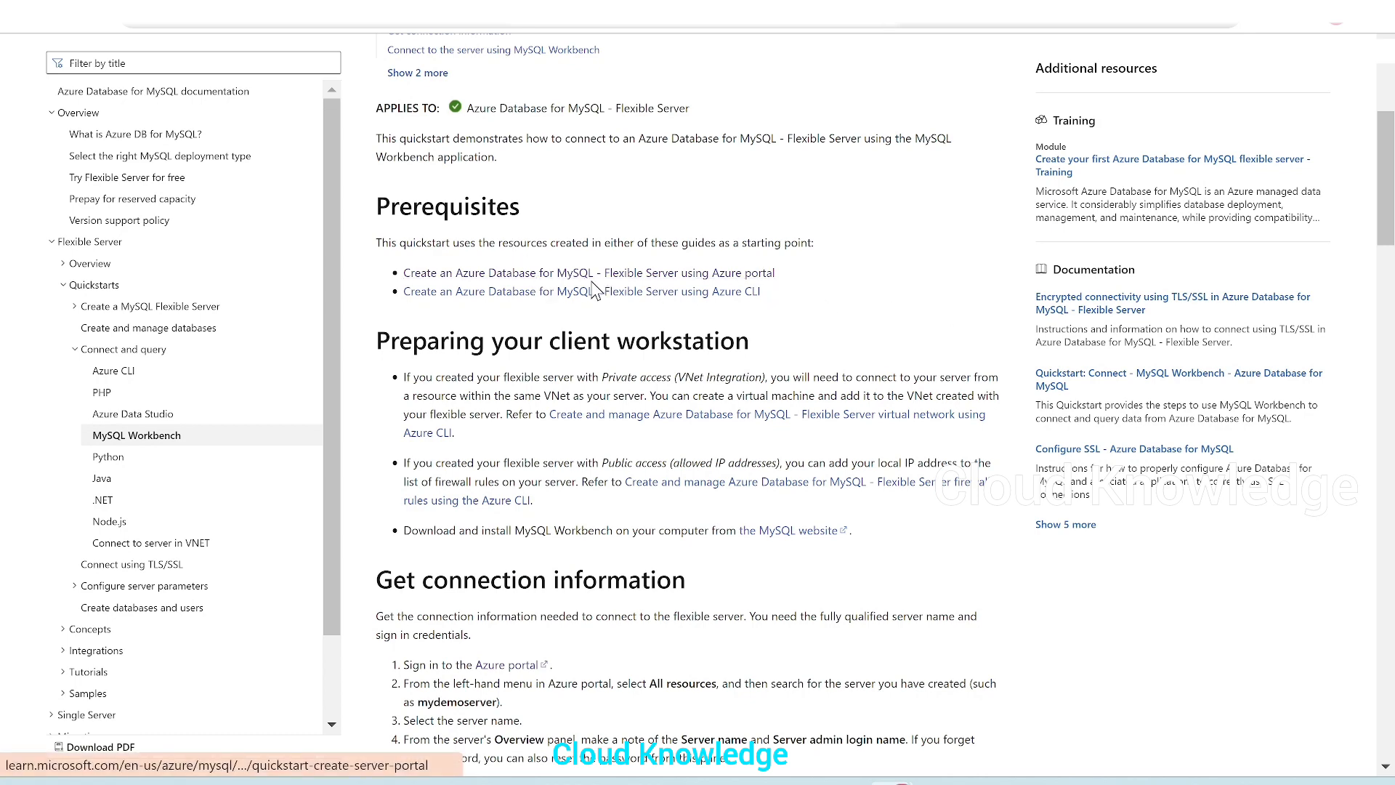
{"action": "scroll", "coordinate": [683, 306], "scroll_direction": "down", "scroll_amount": 2}
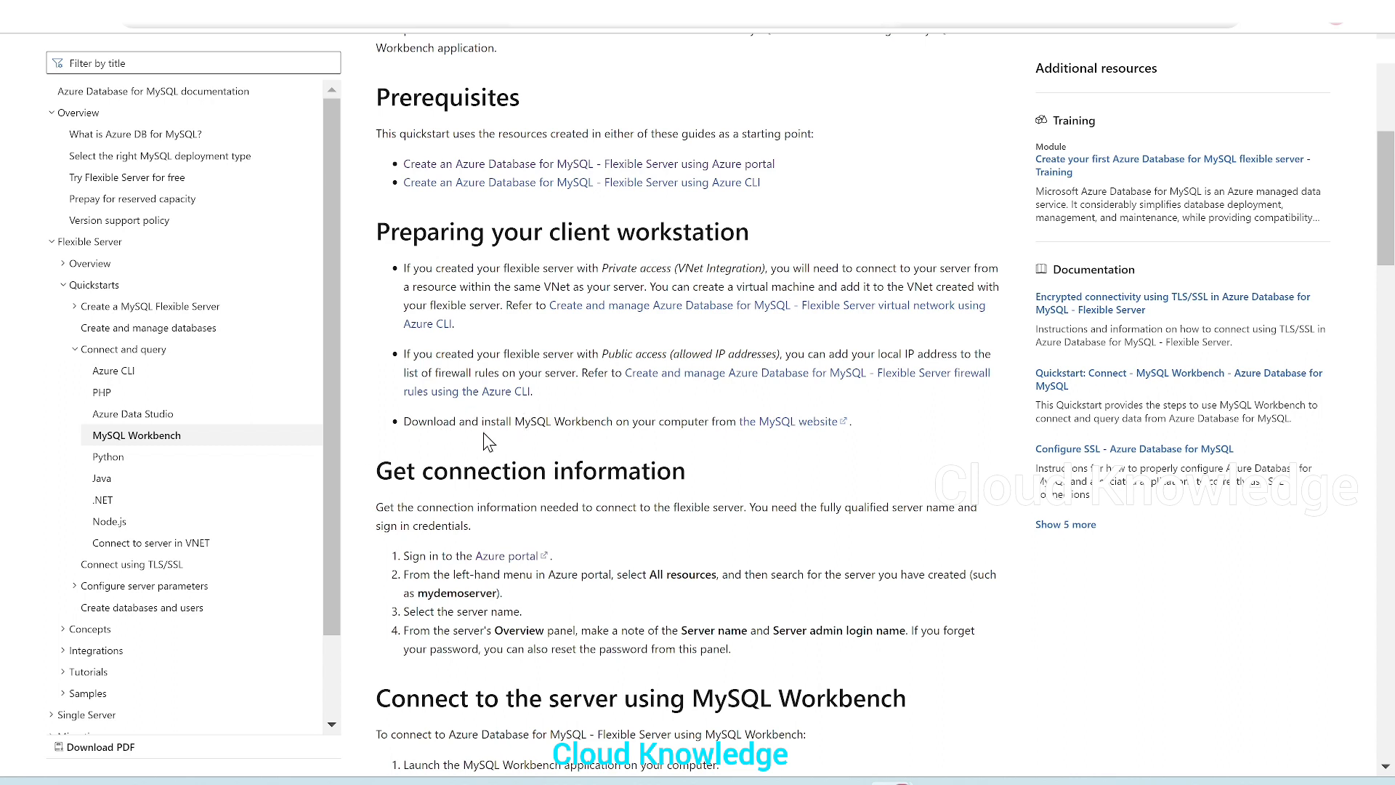
Open the MySQL website linked in the quickstart and examine the Workbench 8.0.34 download options for Microsoft Windows
{"action": "left_click_drag", "start_coordinate": [483, 434], "coordinate": [702, 427]}
{"action": "left_click", "coordinate": [545, 418]}
{"action": "left_click", "coordinate": [758, 442]}
{"action": "right_click", "coordinate": [776, 430]}
{"action": "left_click", "coordinate": [829, 448]}
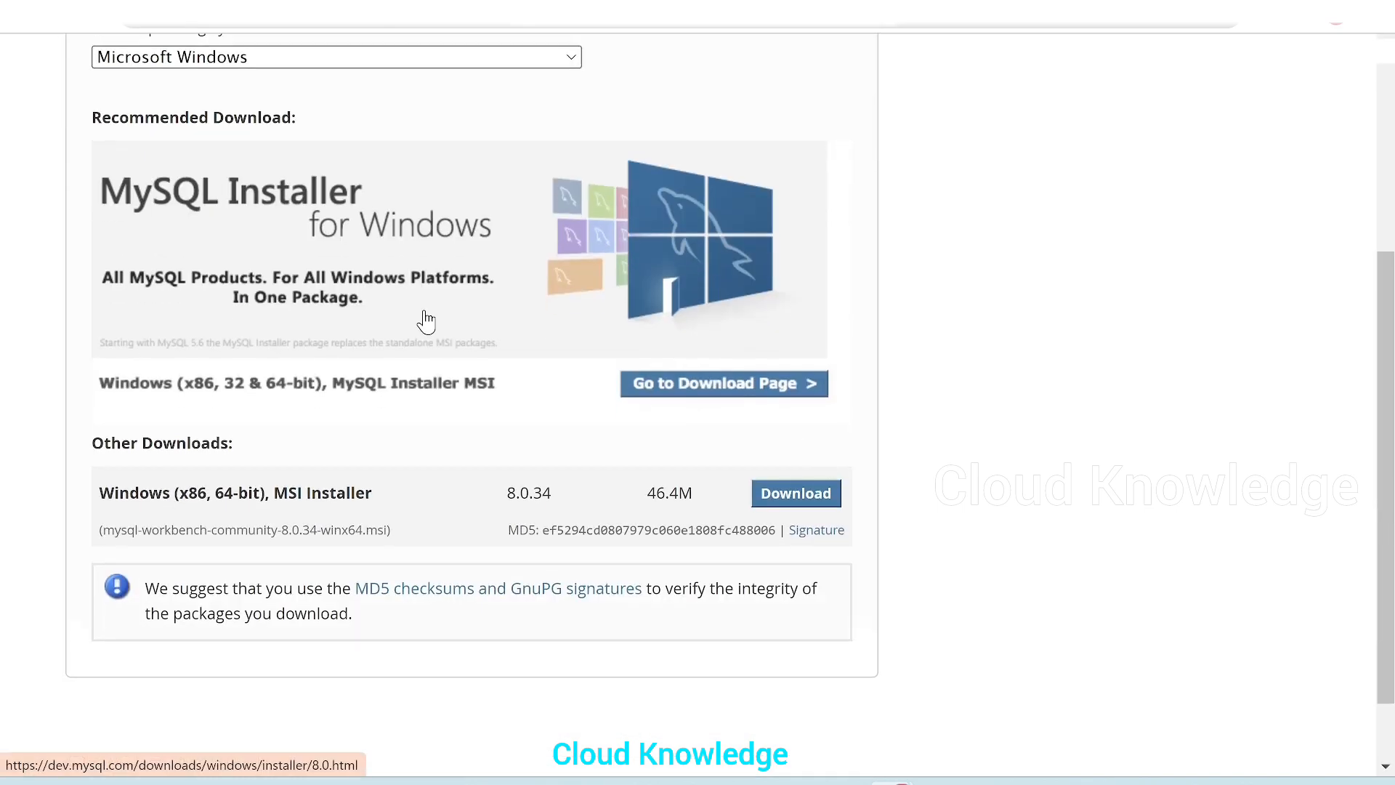
{"action": "scroll", "coordinate": [806, 420], "scroll_direction": "down", "scroll_amount": 3}
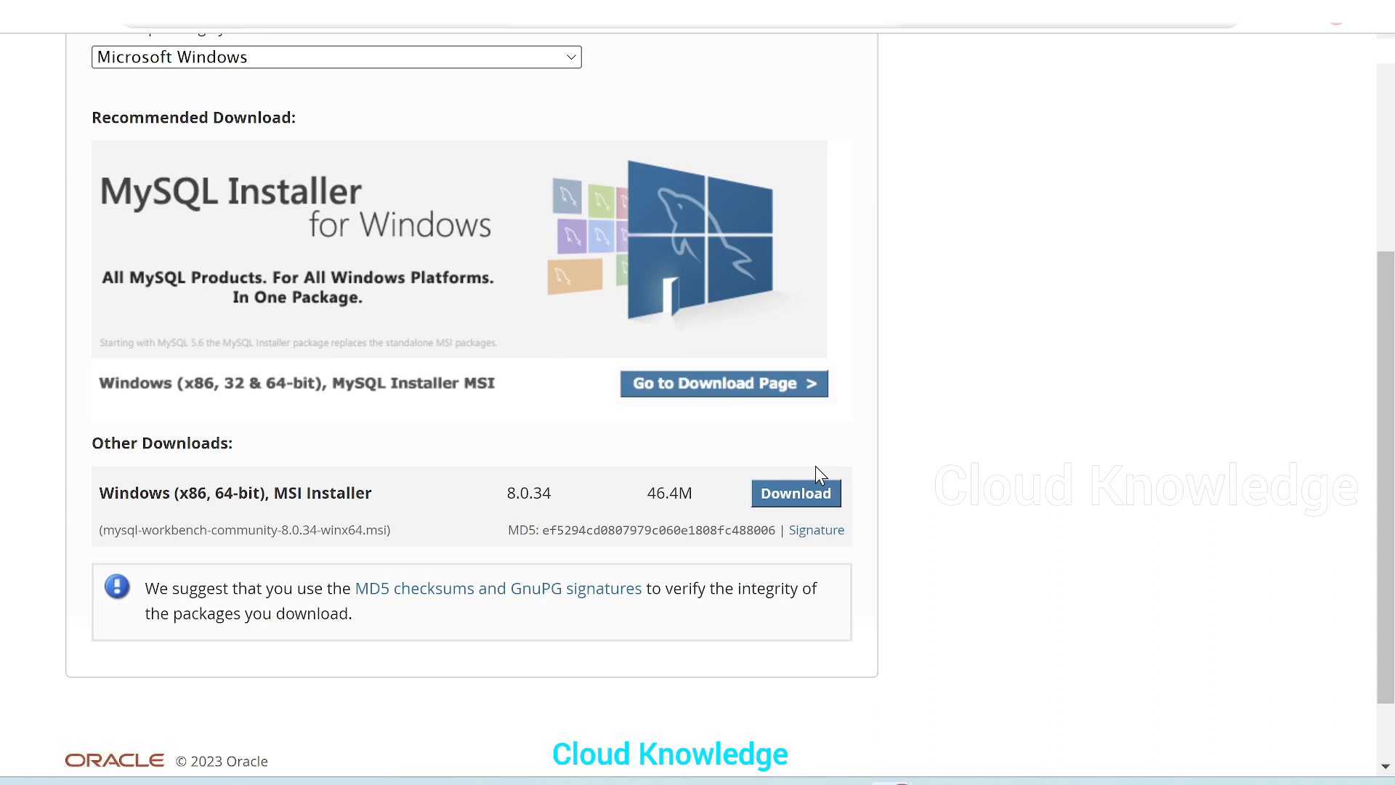
{"action": "scroll", "coordinate": [819, 475], "scroll_direction": "up", "scroll_amount": 1}
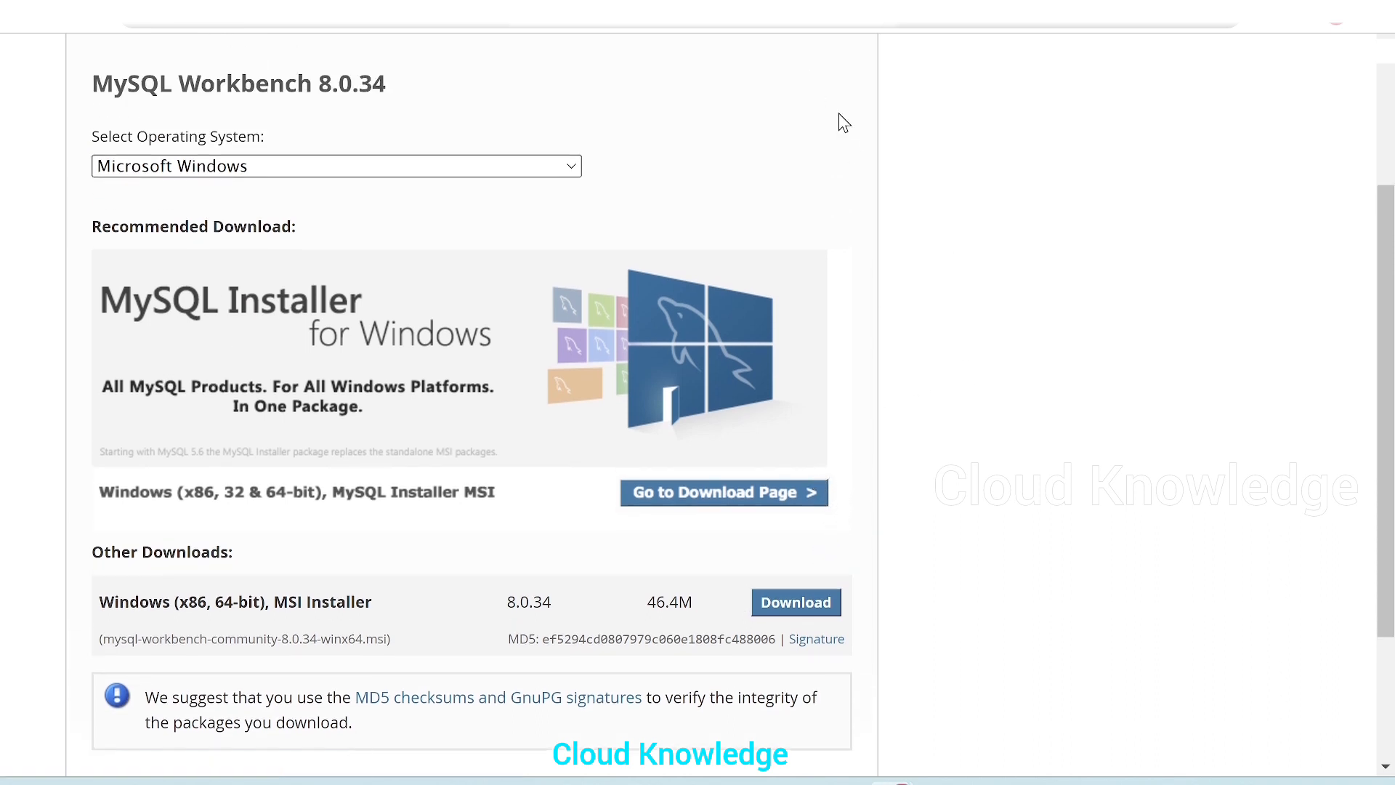
{"action": "scroll", "coordinate": [722, 316], "scroll_direction": "up", "scroll_amount": 1}
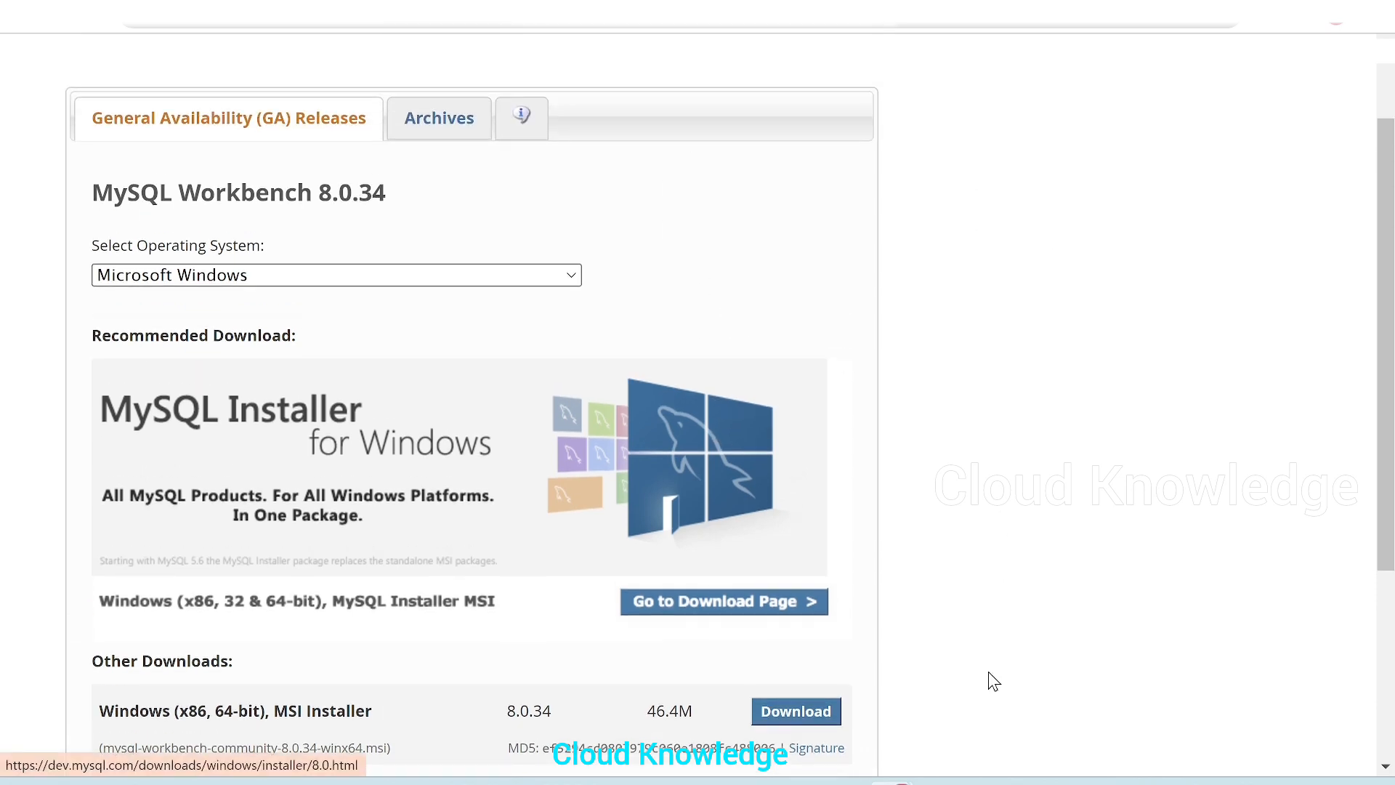
Copy the server name of the ckmysqldb flexible server from its overview in the Azure portal
{"action": "left_click", "coordinate": [939, 782]}
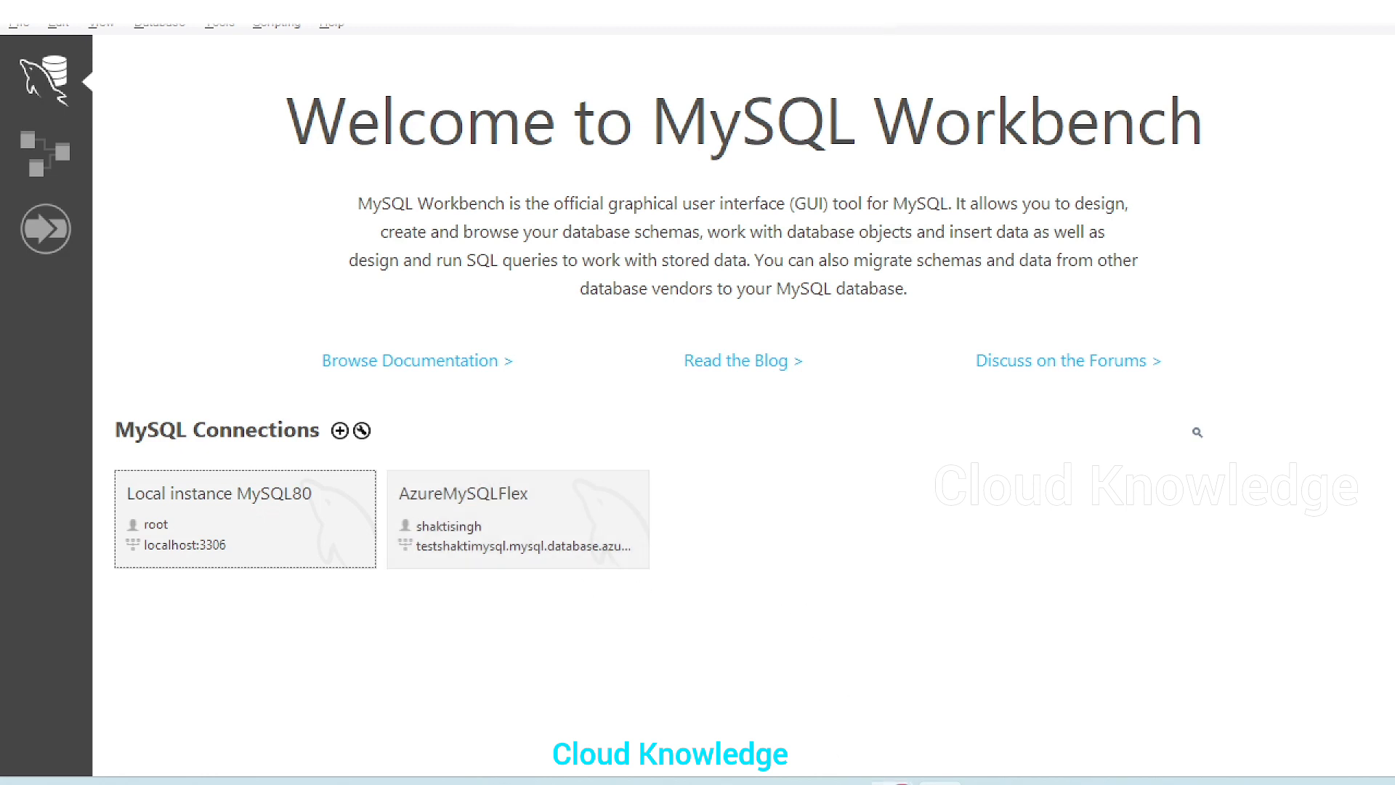
{"action": "mouse_move", "coordinate": [904, 782]}
{"action": "left_click", "coordinate": [966, 717]}
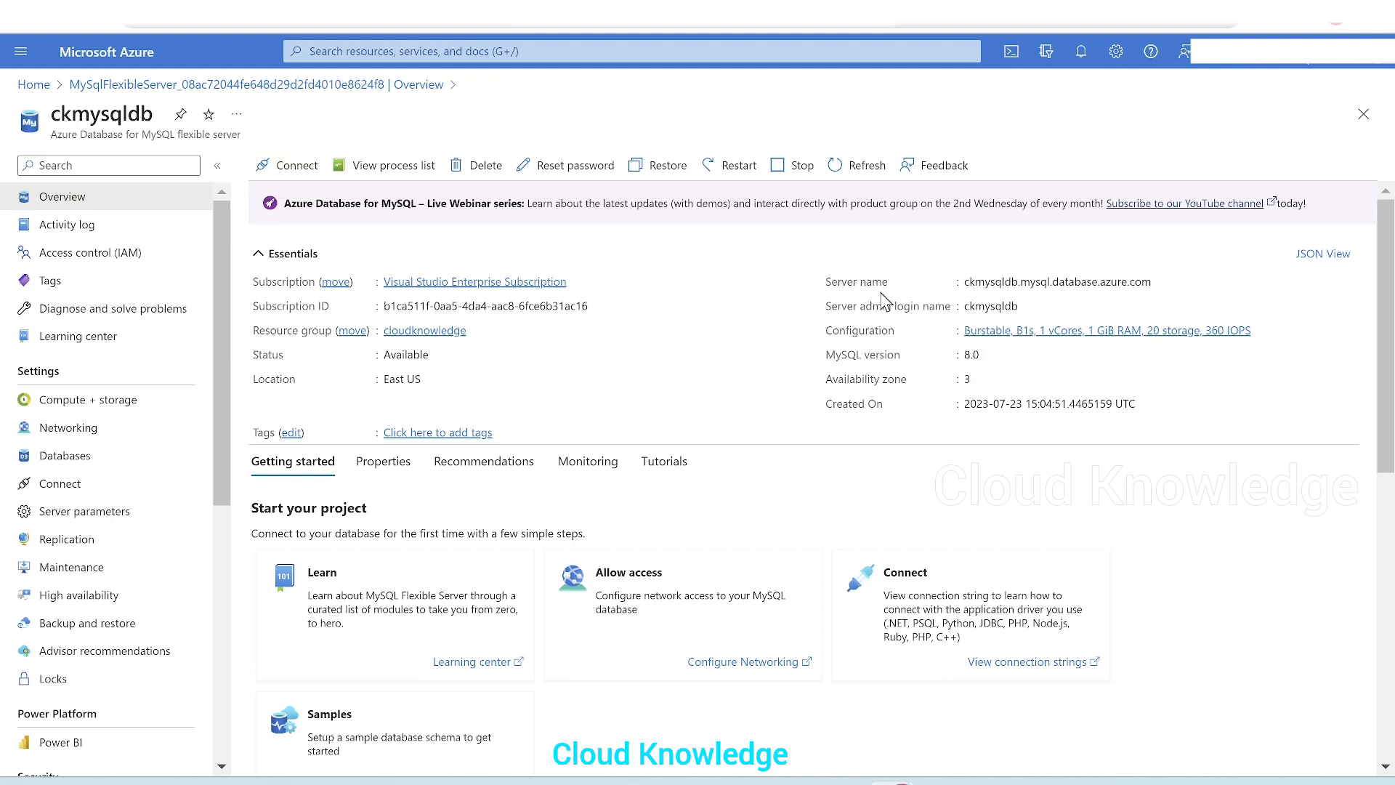
{"action": "left_click", "coordinate": [1163, 282]}
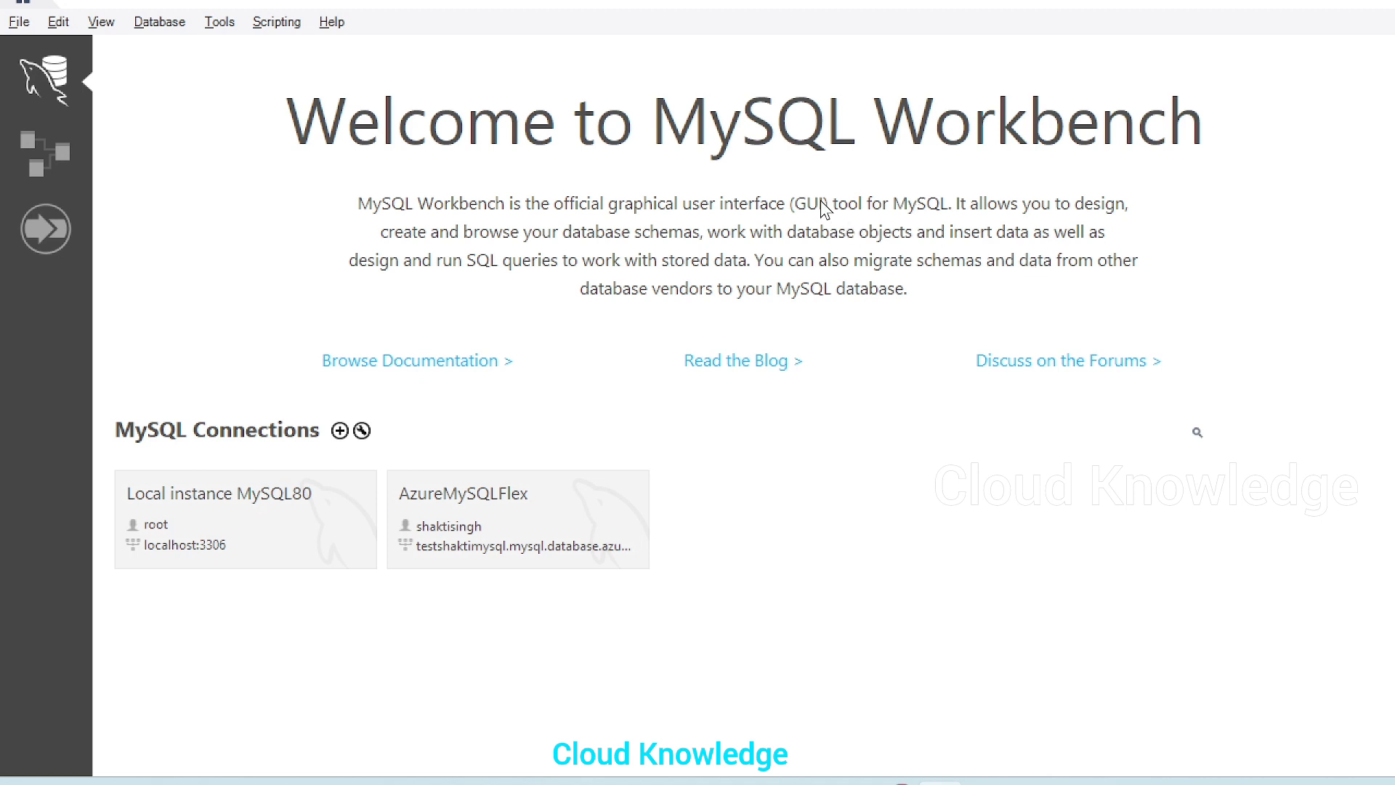
Create a new MySQL Workbench connection named ckmysqldb with hostname ckmysqldb.mysql.database.azure.com
{"action": "left_click", "coordinate": [339, 430]}
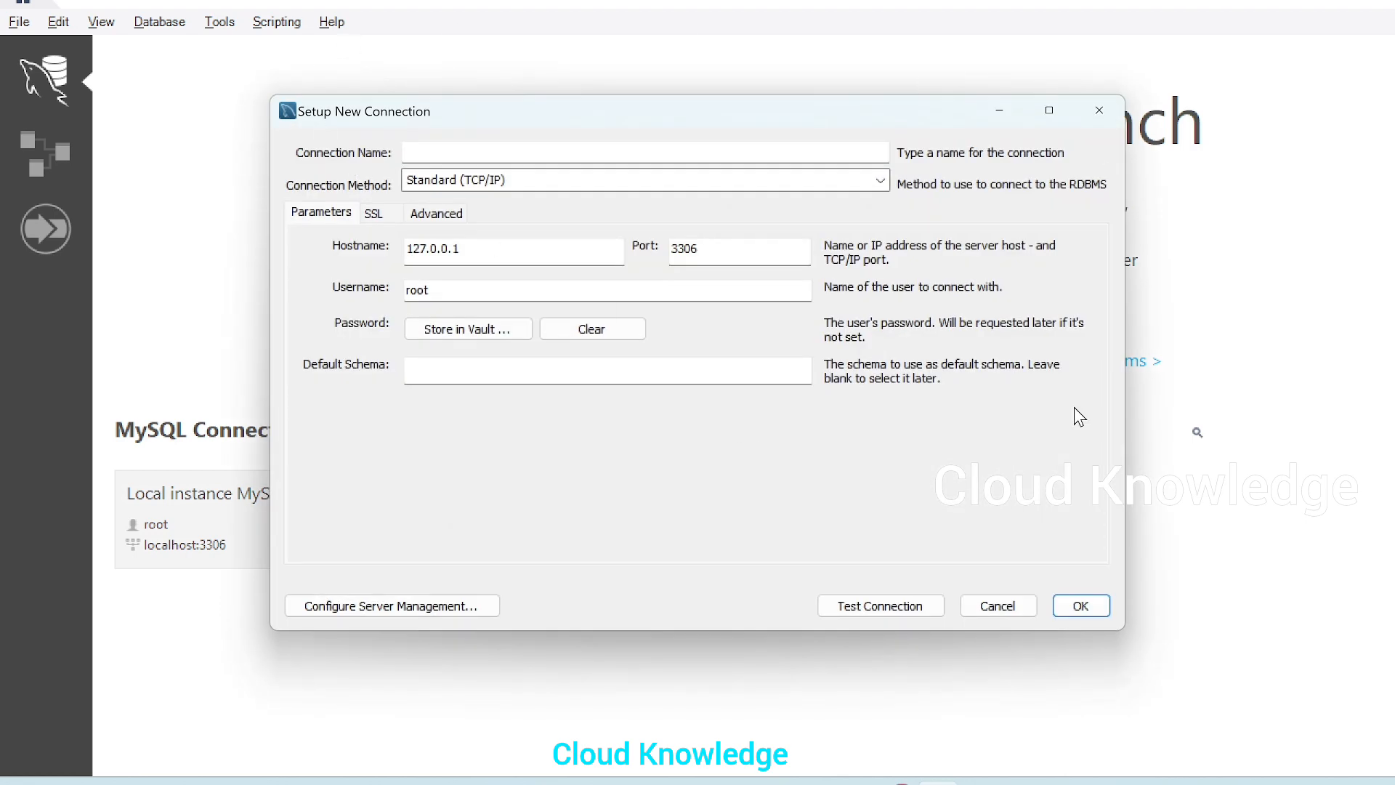
{"action": "left_click", "coordinate": [466, 152]}
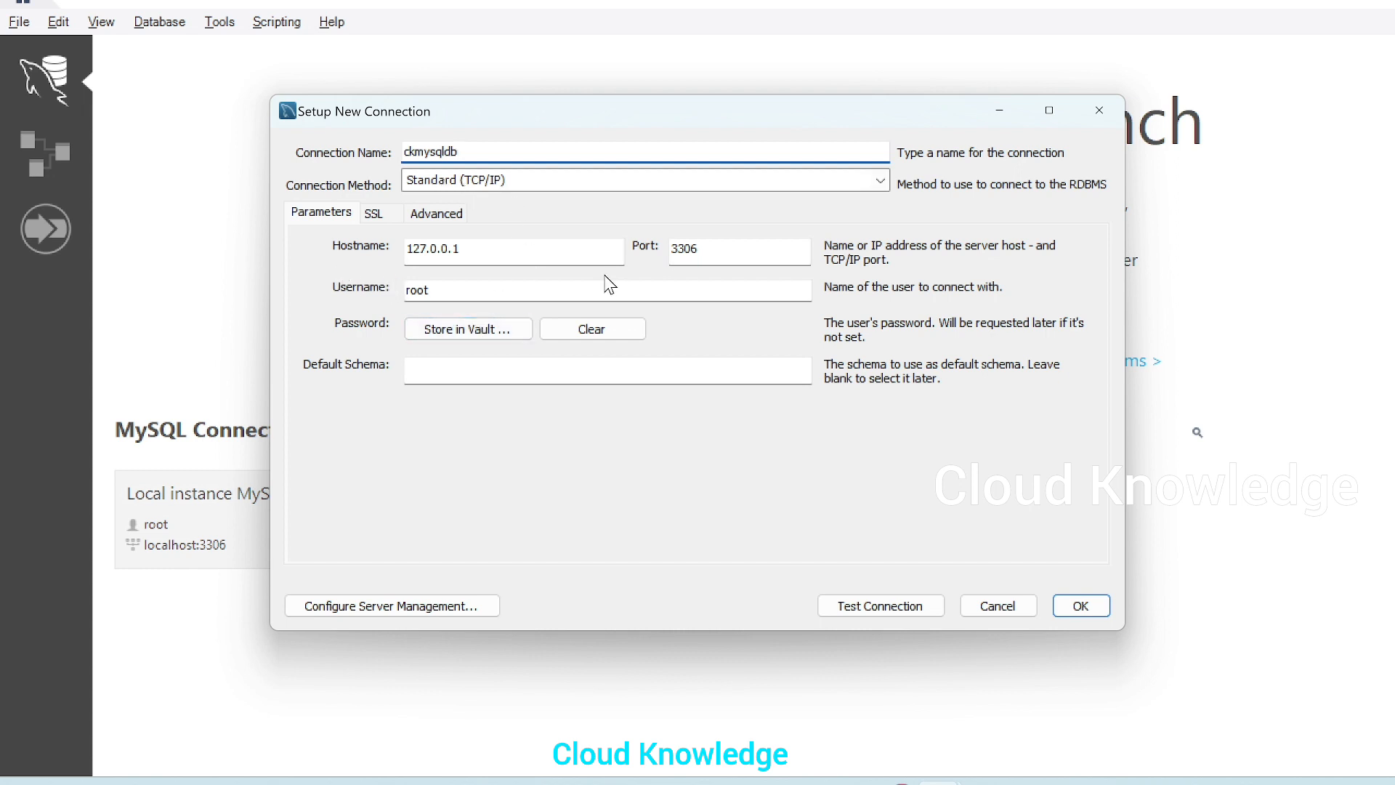
{"action": "left_click_drag", "start_coordinate": [529, 248], "coordinate": [385, 235]}
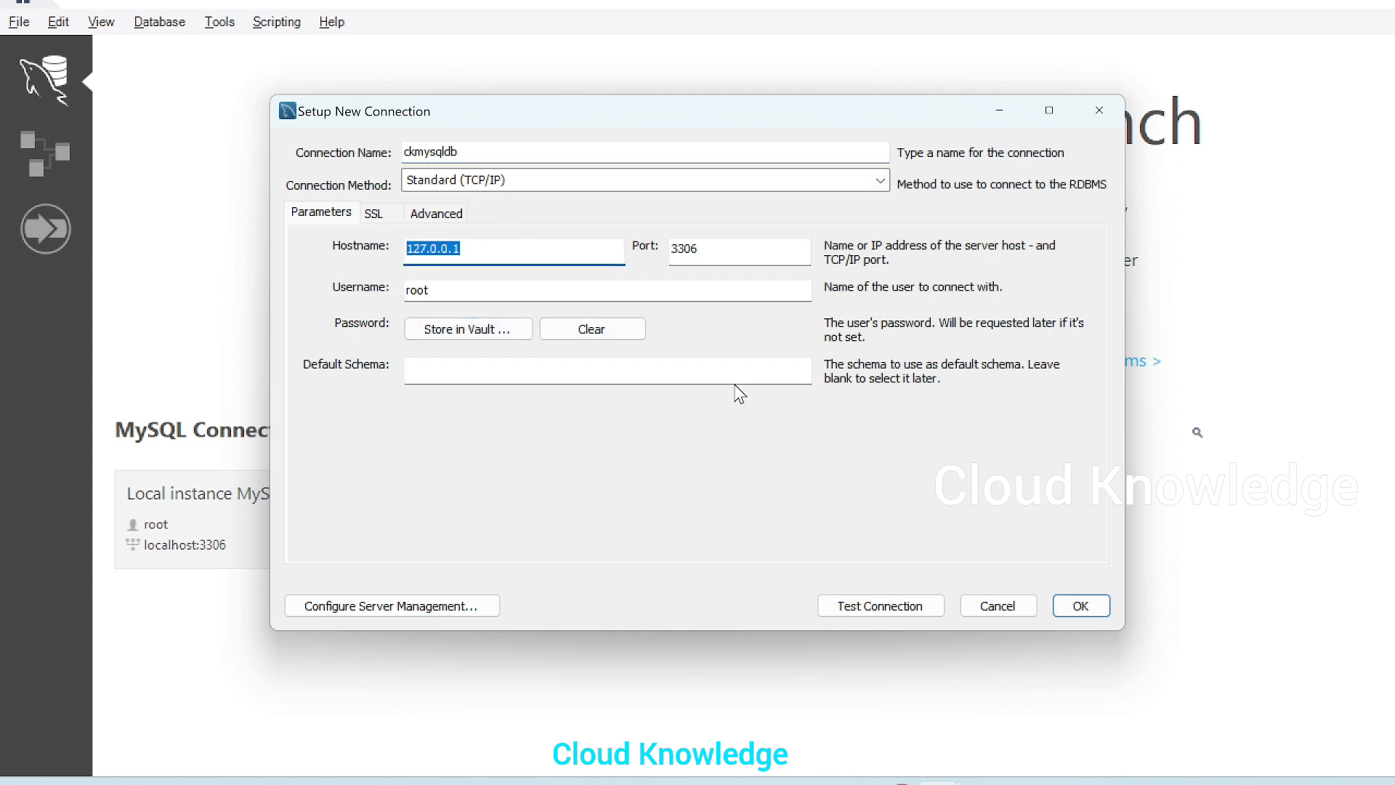
{"action": "key", "text": "ctrl+v"}
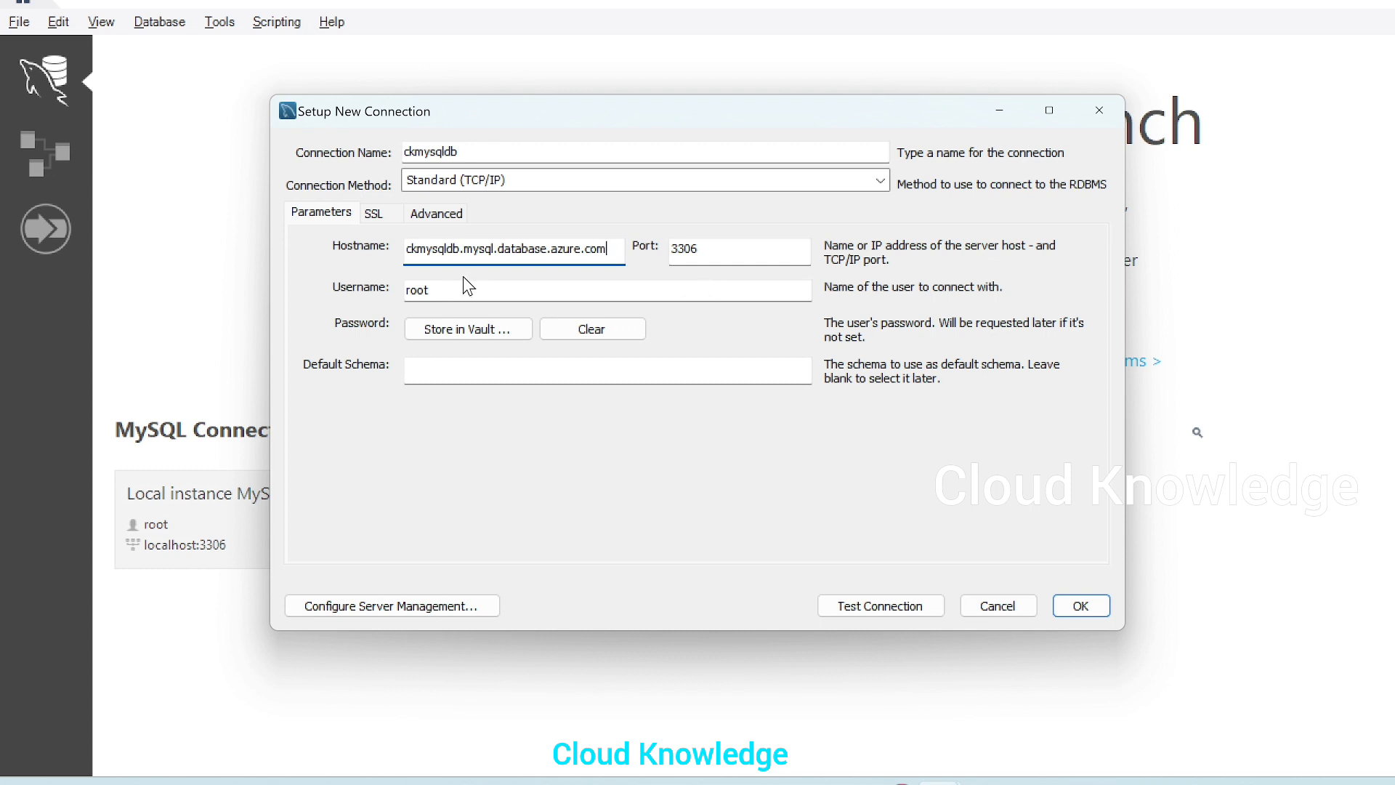
Set the connection's username to ckmysqldb and check it against the server admin login name in the Azure portal
{"action": "left_click_drag", "start_coordinate": [458, 290], "coordinate": [363, 289]}
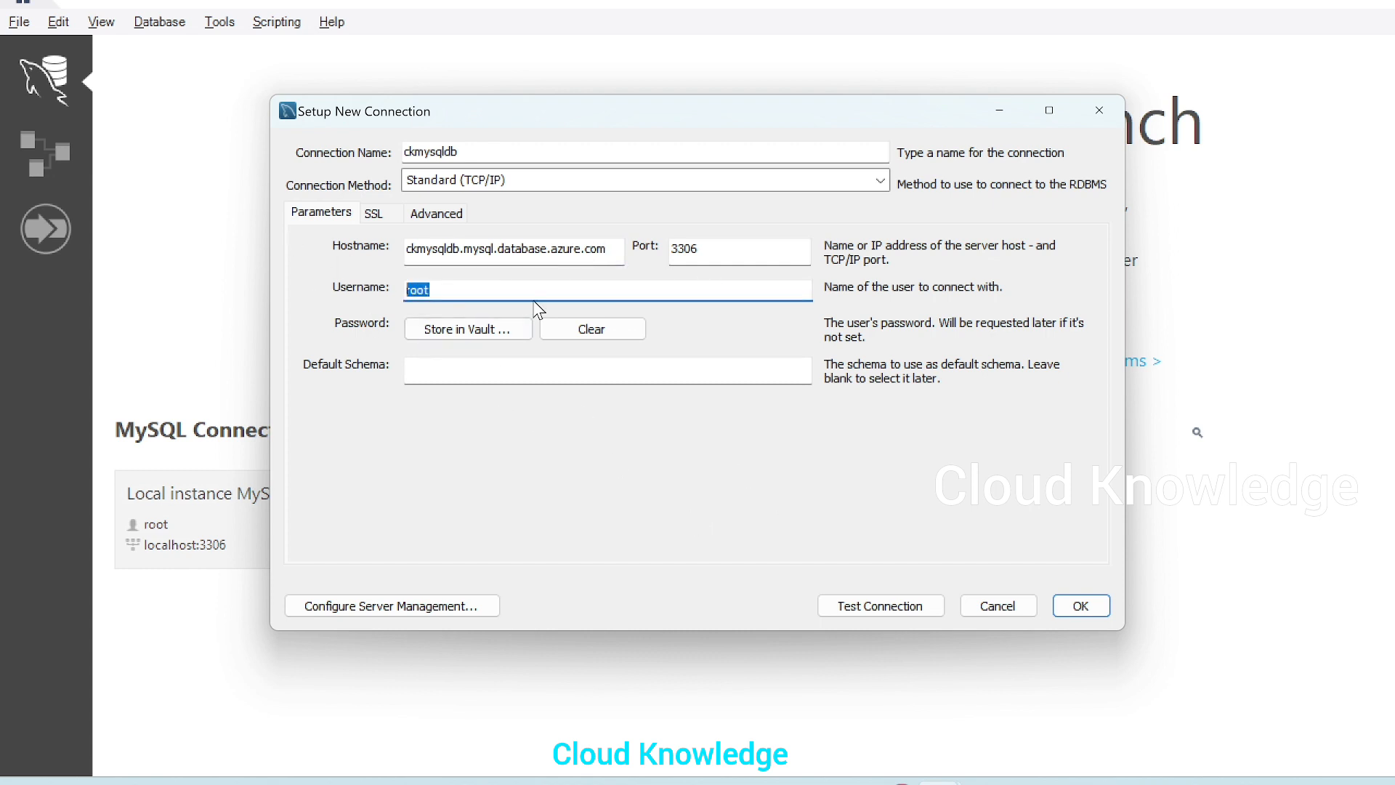
{"action": "type", "text": "ckmysqldb"}
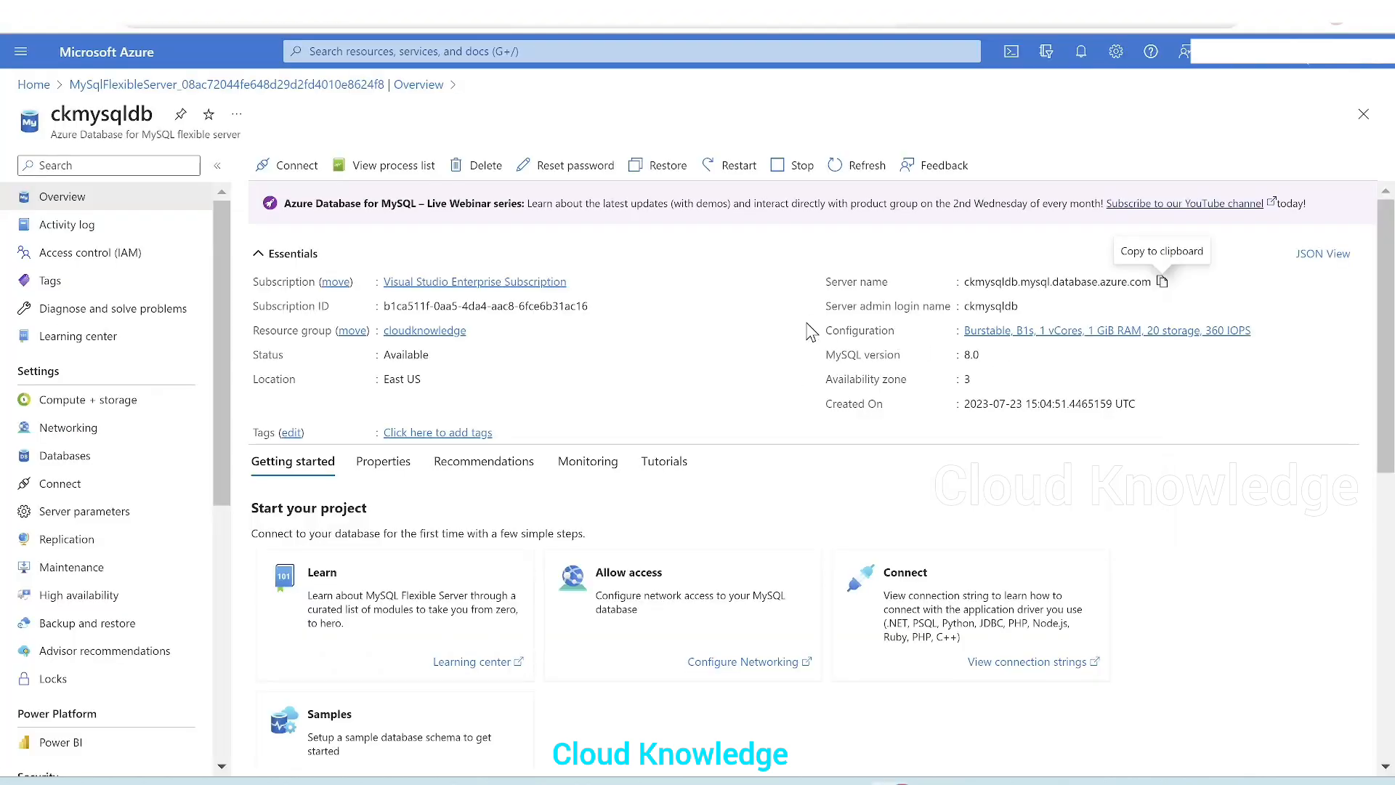
{"action": "left_click_drag", "start_coordinate": [825, 319], "coordinate": [939, 320]}
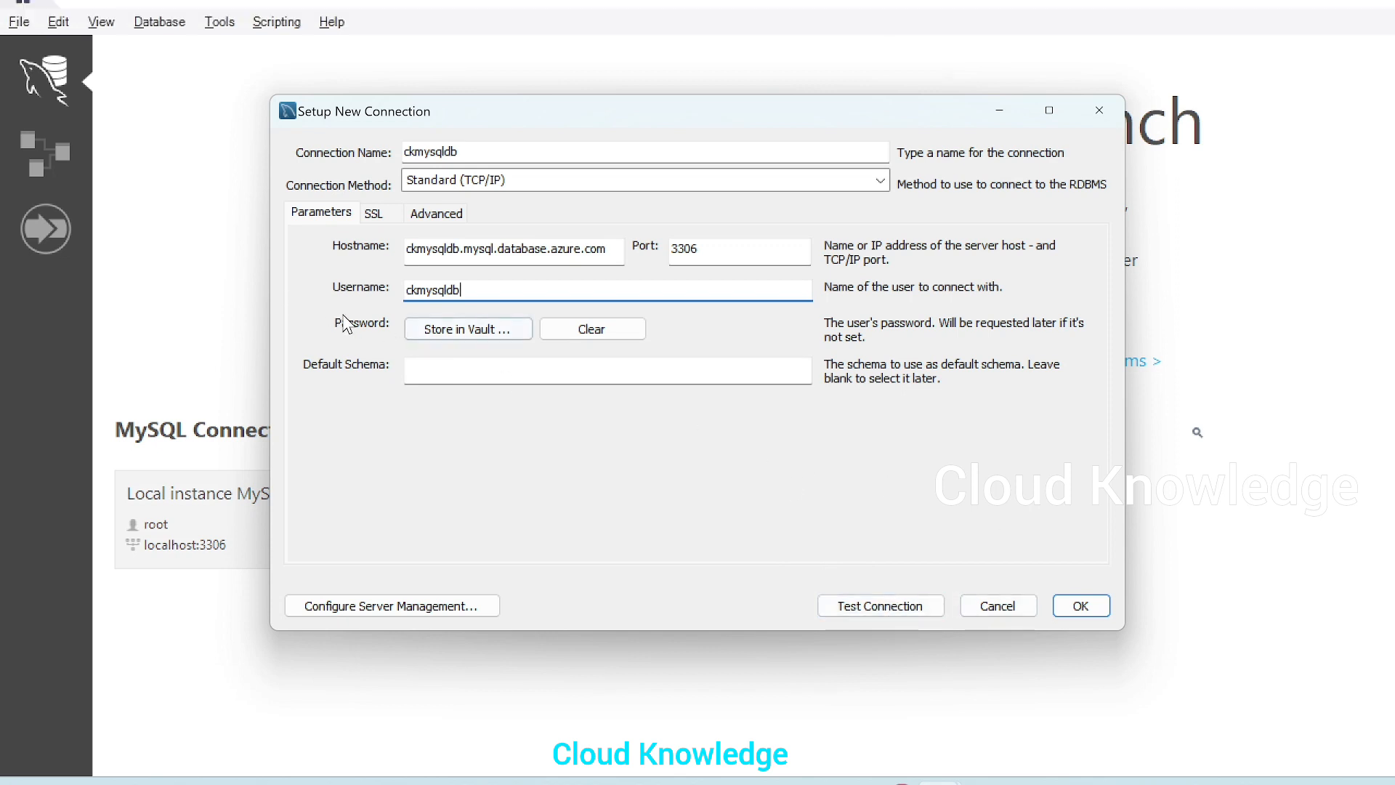
Test the new connection, entering the server admin password for authentication
{"action": "left_click", "coordinate": [910, 610]}
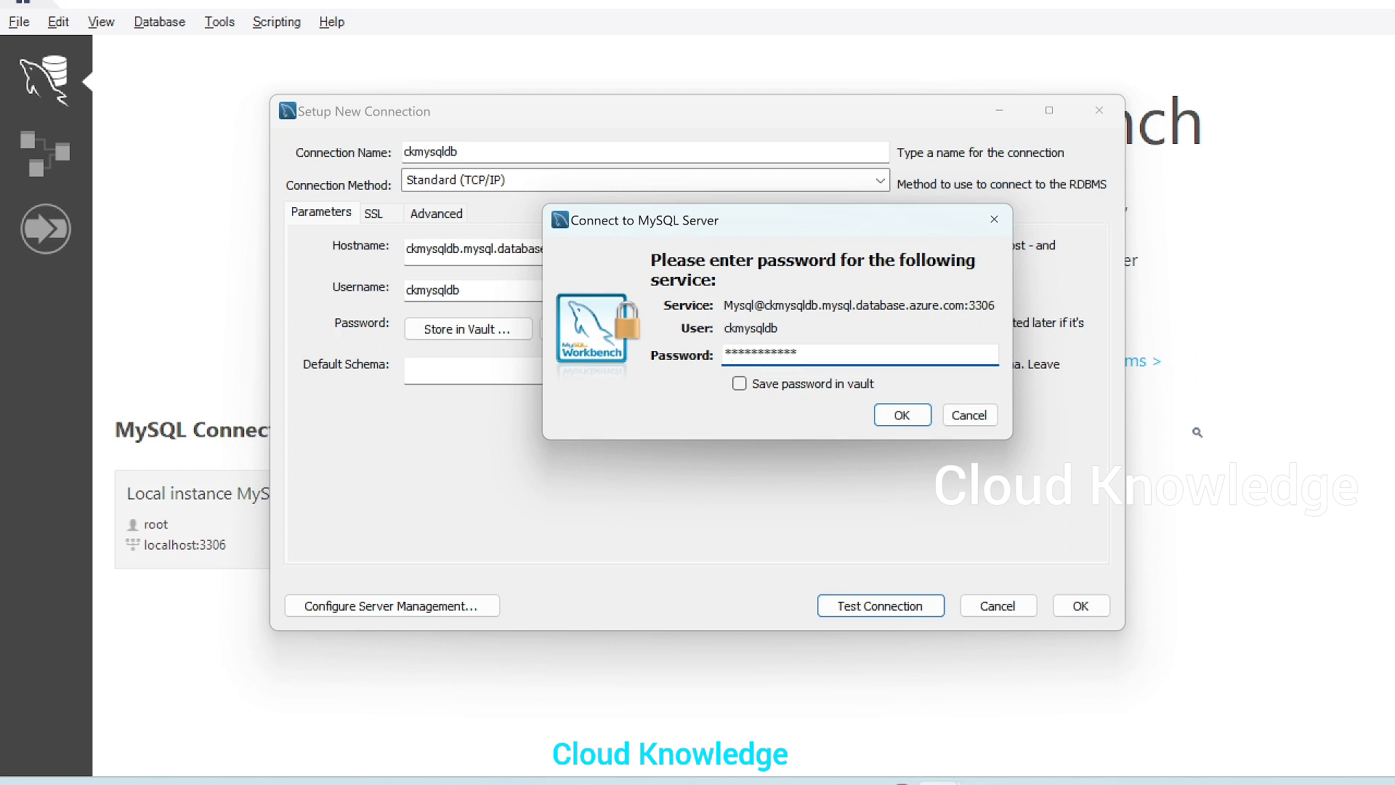
{"action": "left_click", "coordinate": [902, 416]}
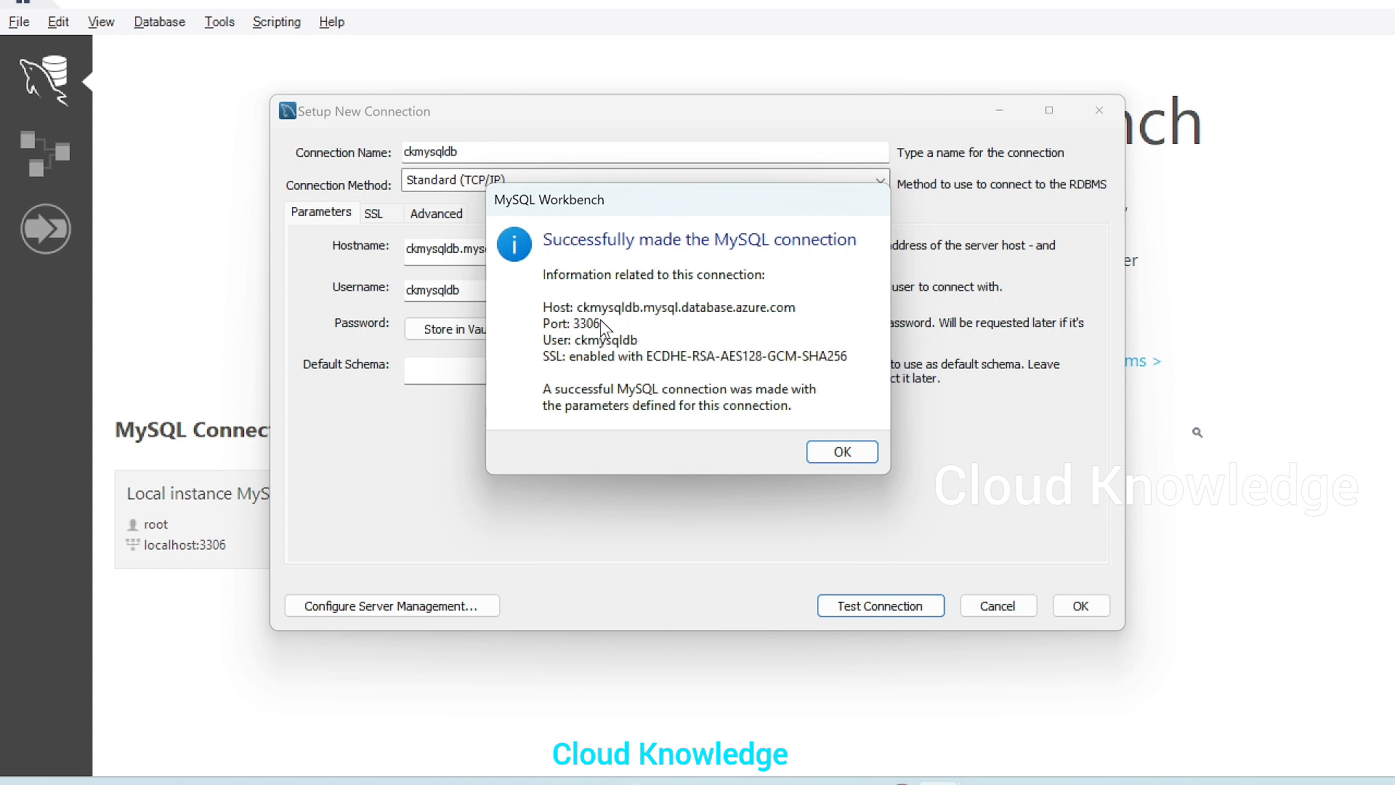
{"action": "left_click", "coordinate": [847, 461]}
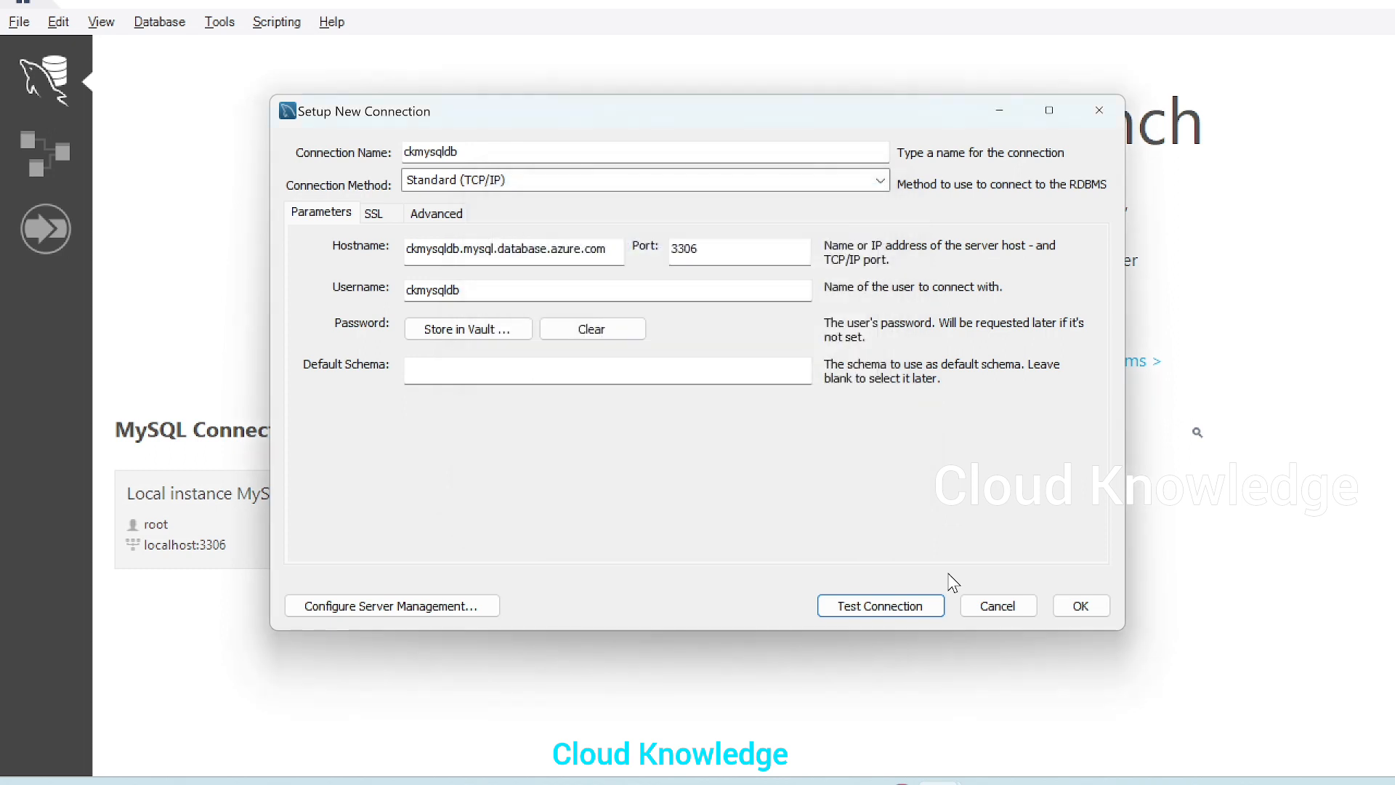
Save the ckmysqldb connection and open it in the query editor
{"action": "left_click", "coordinate": [1068, 608]}
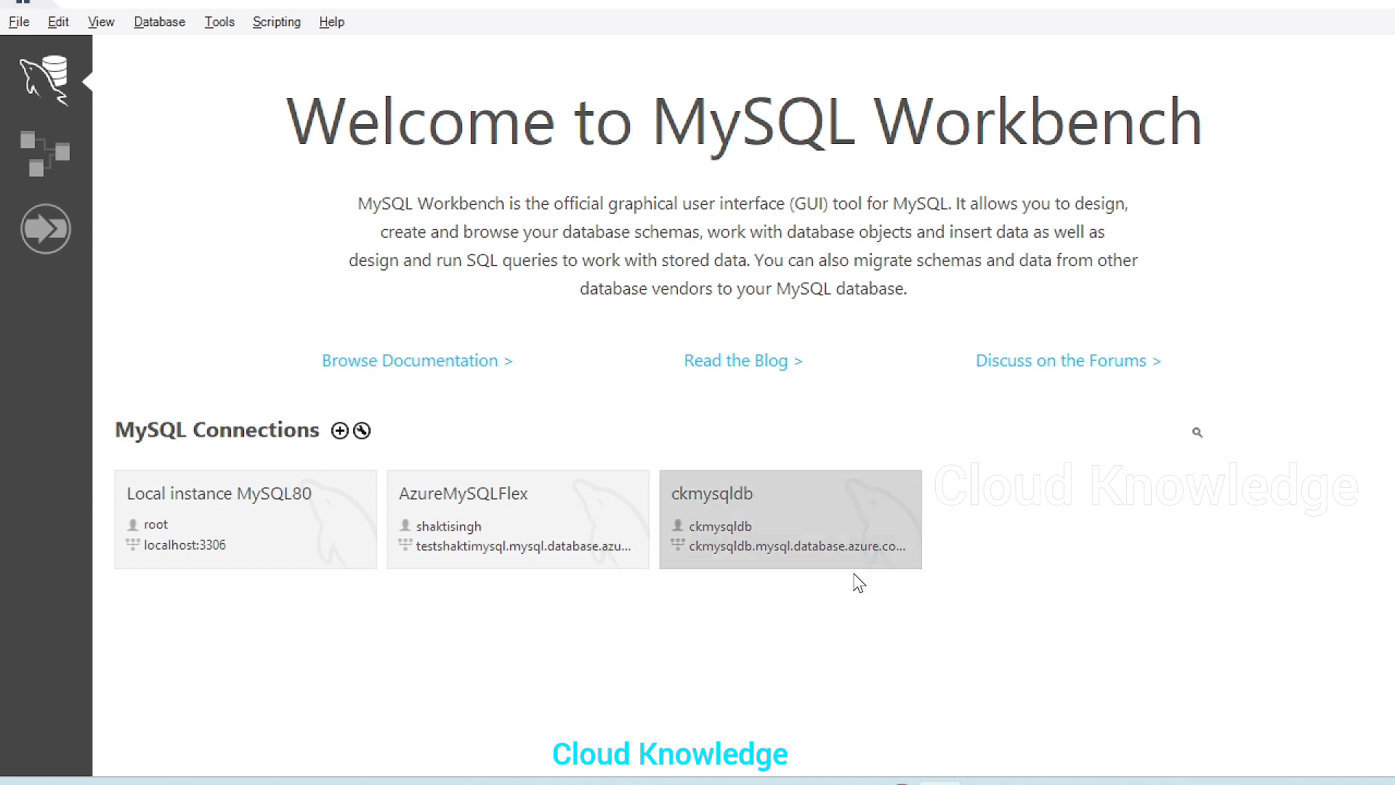
{"action": "left_click", "coordinate": [804, 519]}
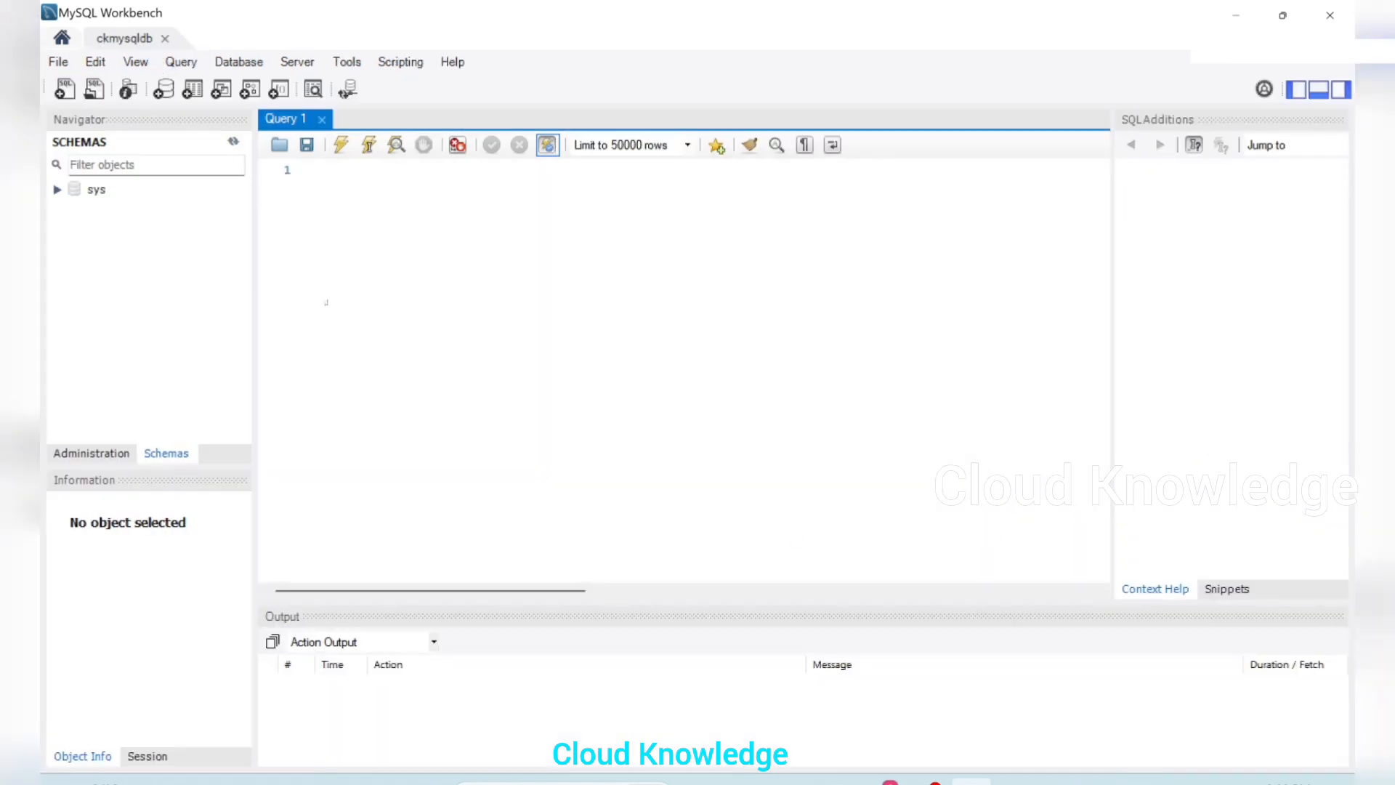
Switch to the browser's MySQL Workbench quickstart and find the sample SQL under "Create a table, insert data, read data, update data, delete data"
{"action": "left_click", "coordinate": [881, 782]}
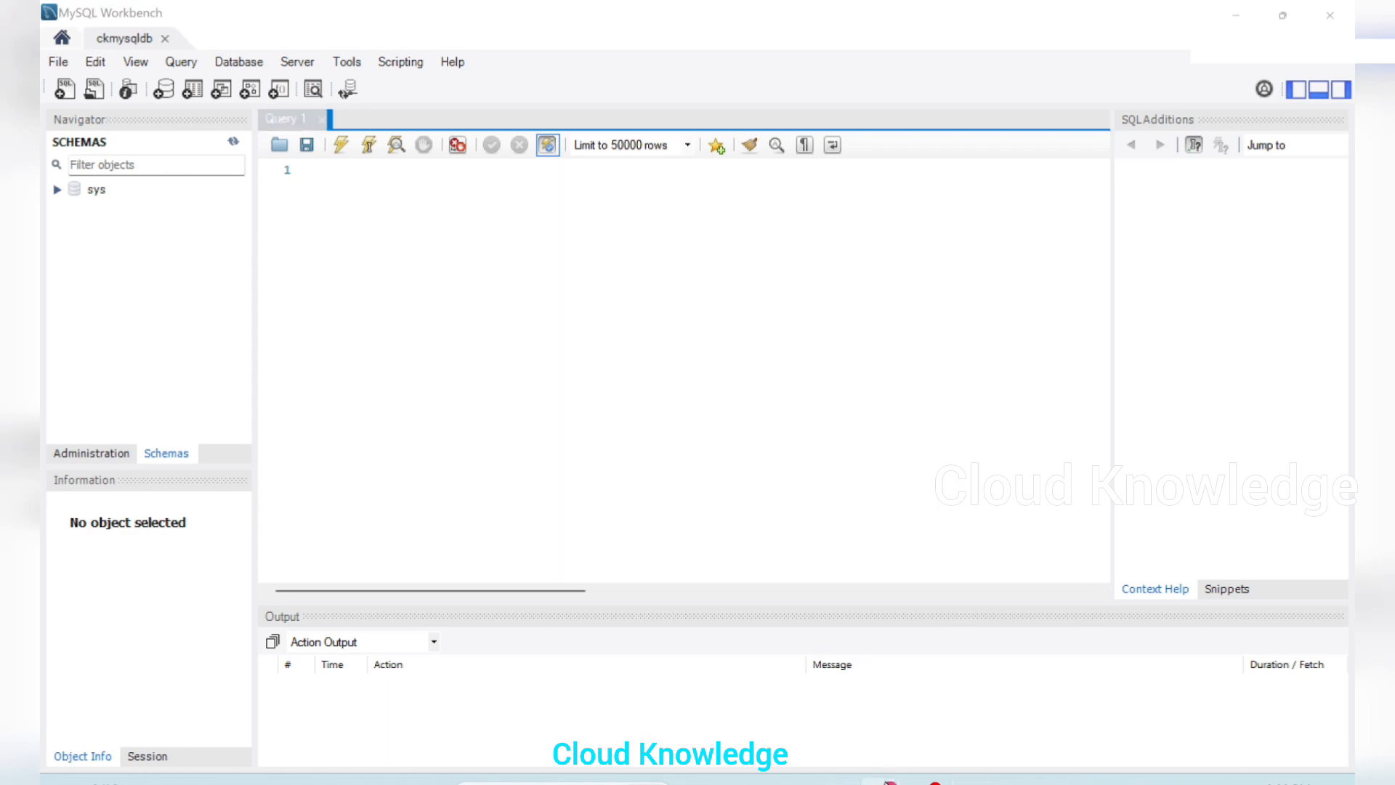
{"action": "left_click", "coordinate": [763, 675]}
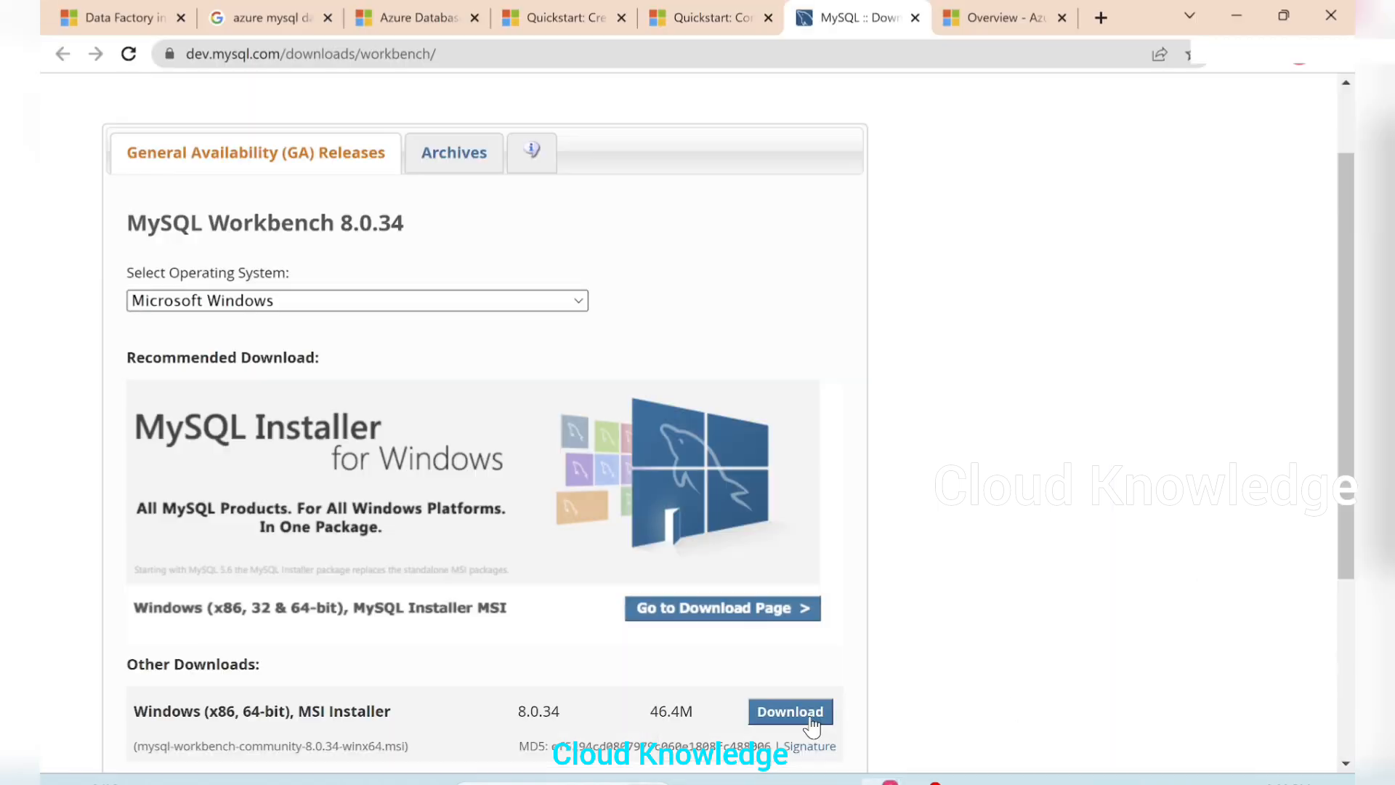
{"action": "left_click", "coordinate": [666, 3]}
{"action": "scroll", "coordinate": [862, 548], "scroll_direction": "down", "scroll_amount": 15}
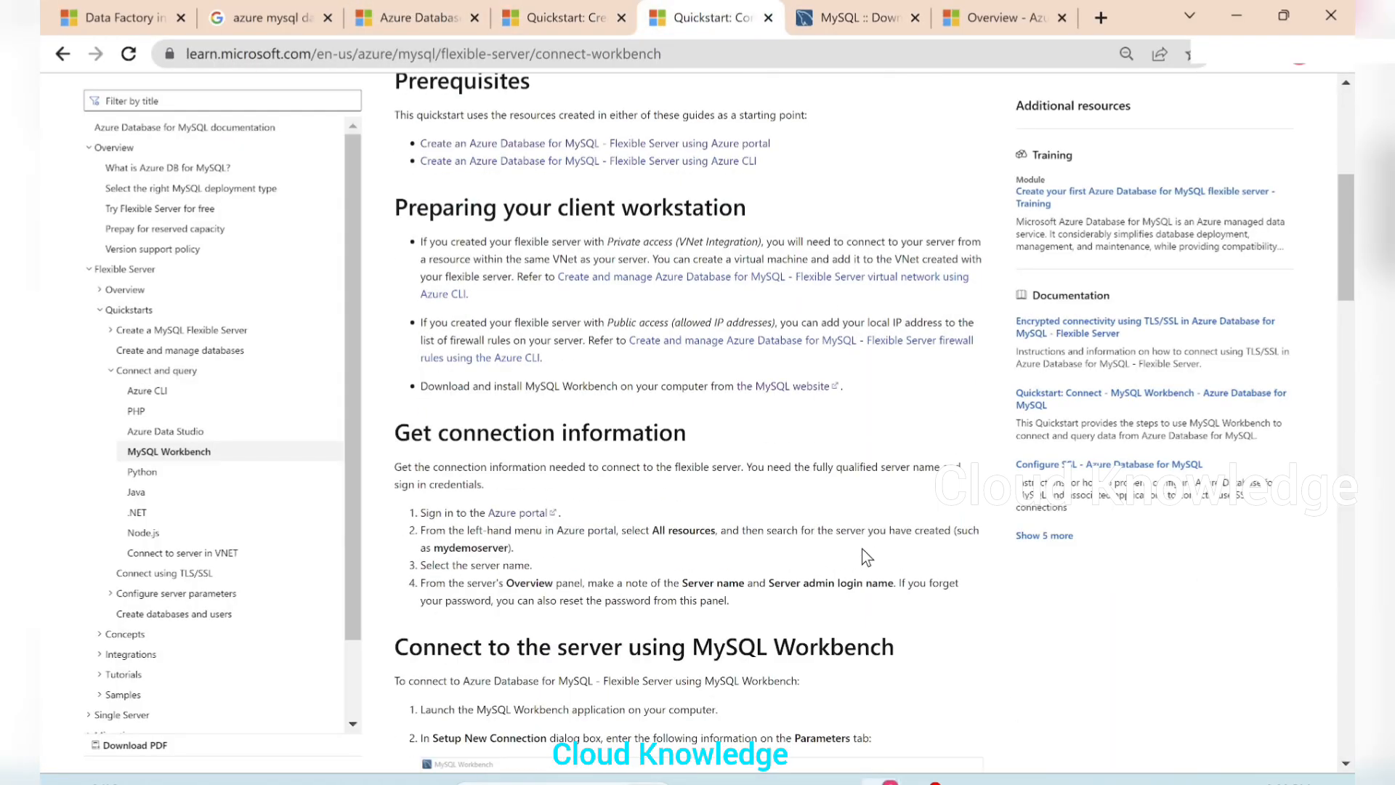
{"action": "scroll", "coordinate": [857, 542], "scroll_direction": "down", "scroll_amount": 6}
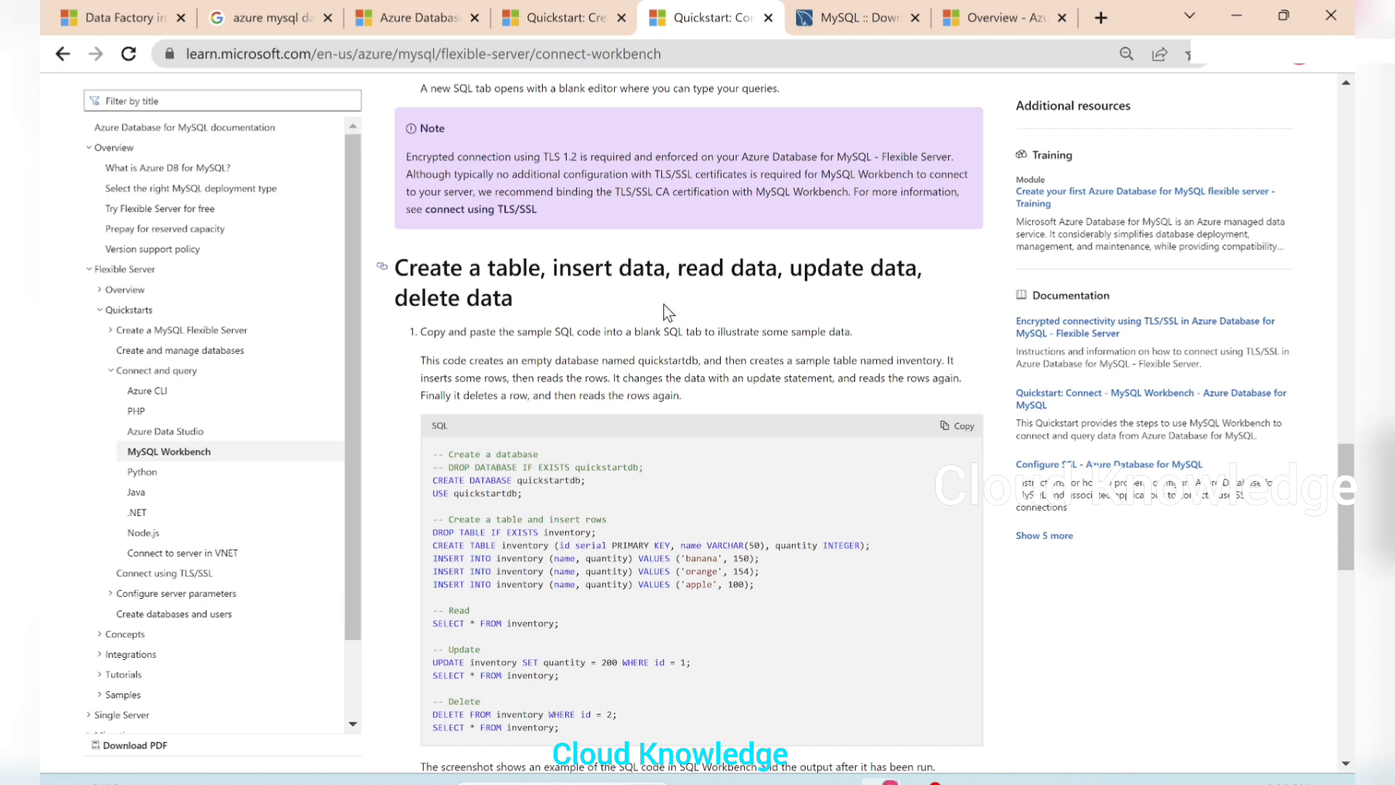
{"action": "scroll", "coordinate": [702, 415], "scroll_direction": "down", "scroll_amount": 1}
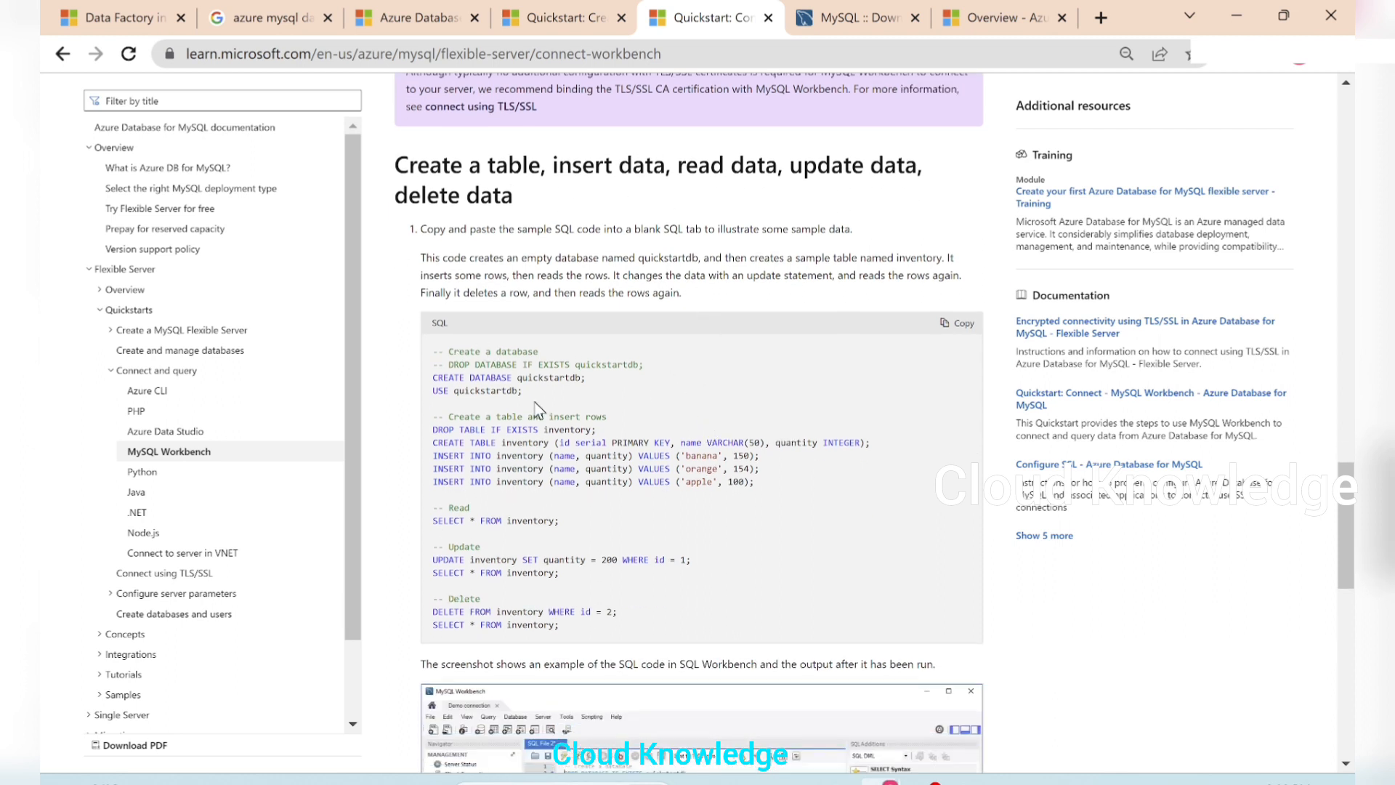
Review the sample SQL statements that create the database and table, then insert, read, update and delete inventory rows
{"action": "left_click_drag", "start_coordinate": [531, 399], "coordinate": [431, 378]}
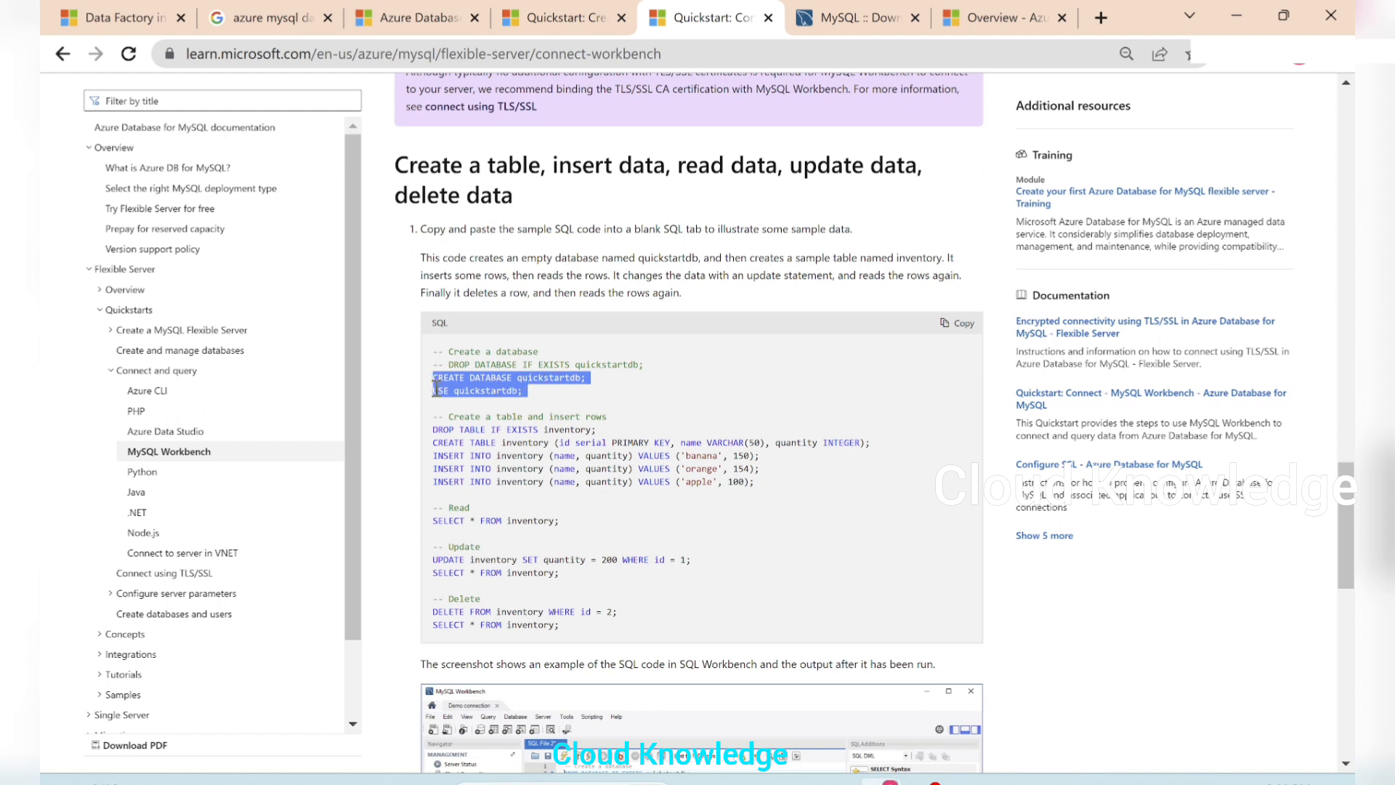
{"action": "left_click_drag", "start_coordinate": [461, 432], "coordinate": [472, 445]}
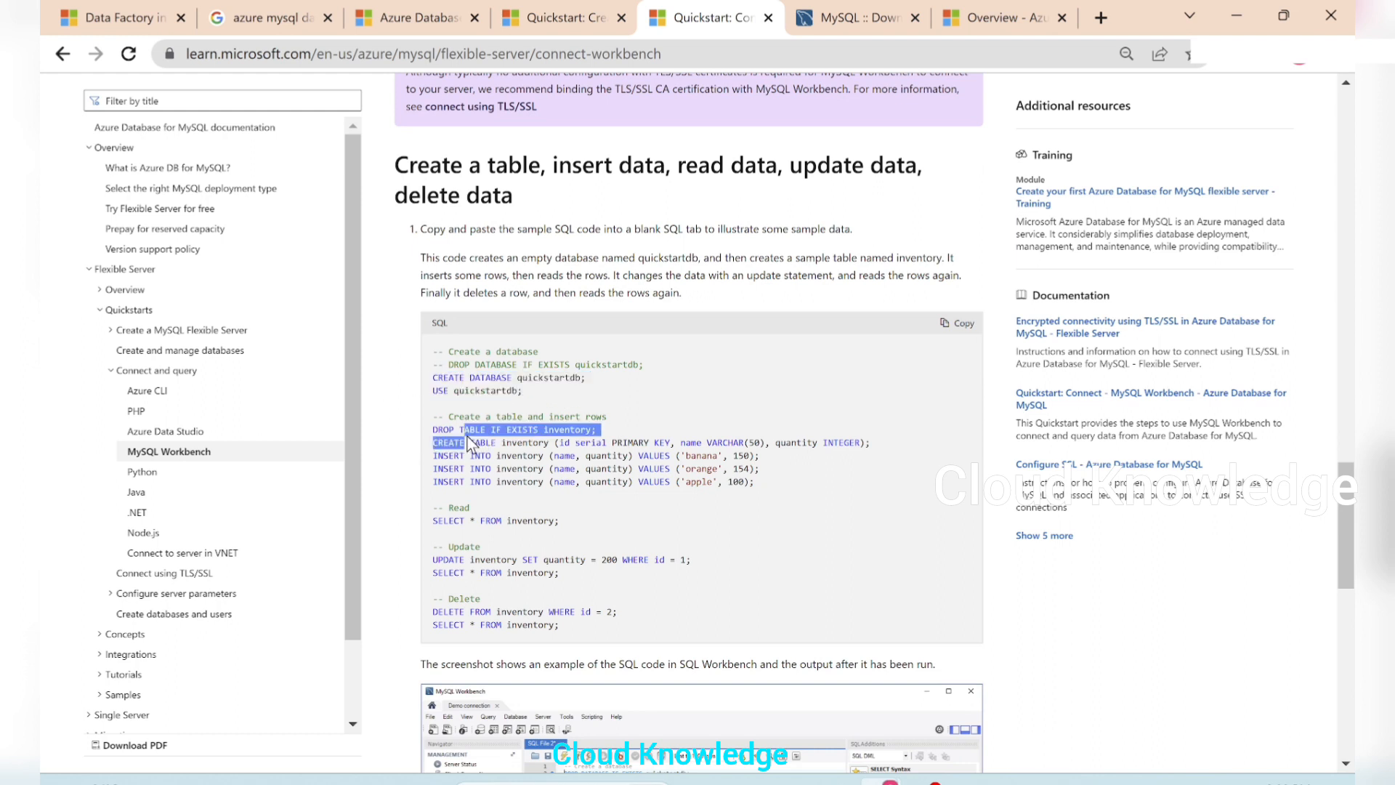
{"action": "left_click", "coordinate": [570, 445]}
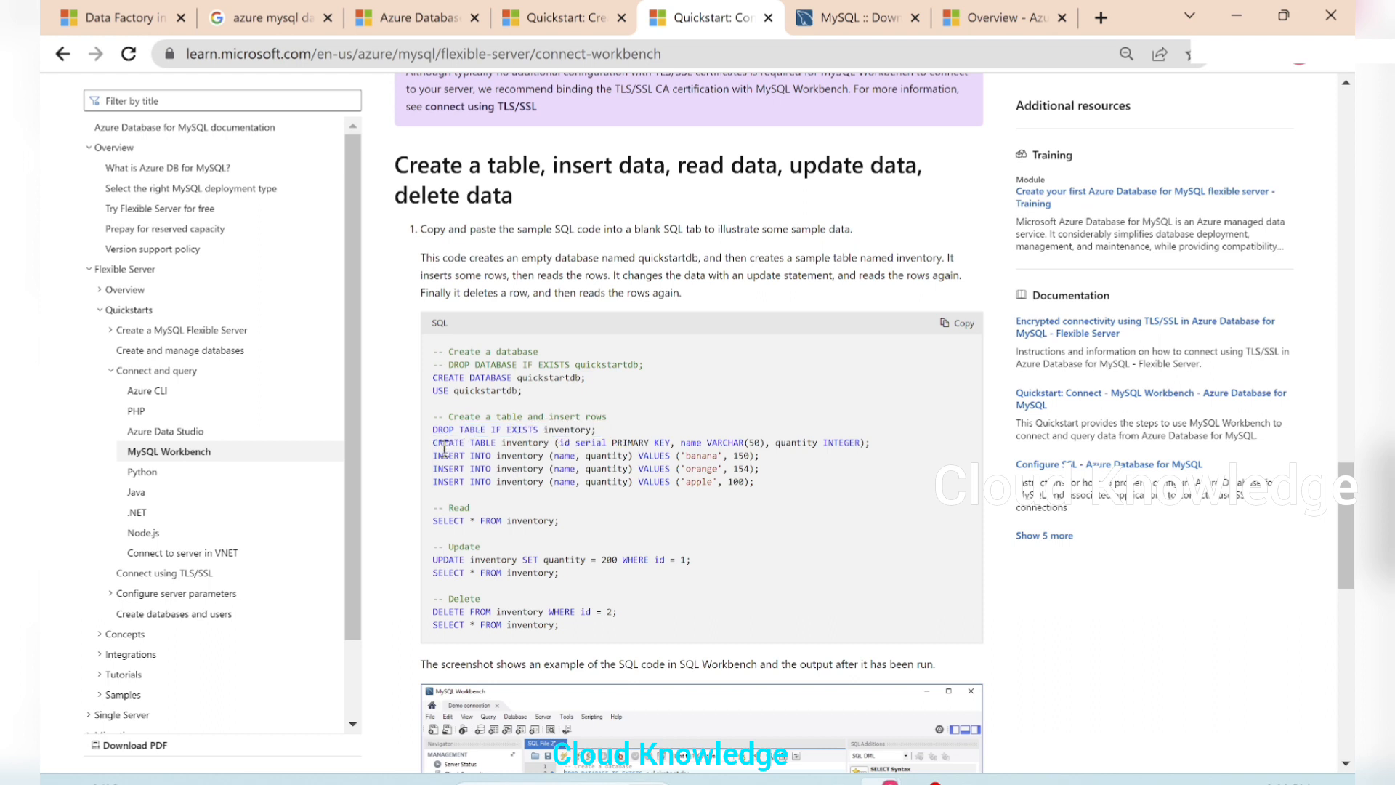
{"action": "left_click_drag", "start_coordinate": [438, 440], "coordinate": [900, 435]}
{"action": "left_click_drag", "start_coordinate": [763, 485], "coordinate": [433, 455]}
{"action": "scroll", "coordinate": [470, 441], "scroll_direction": "down", "scroll_amount": 2}
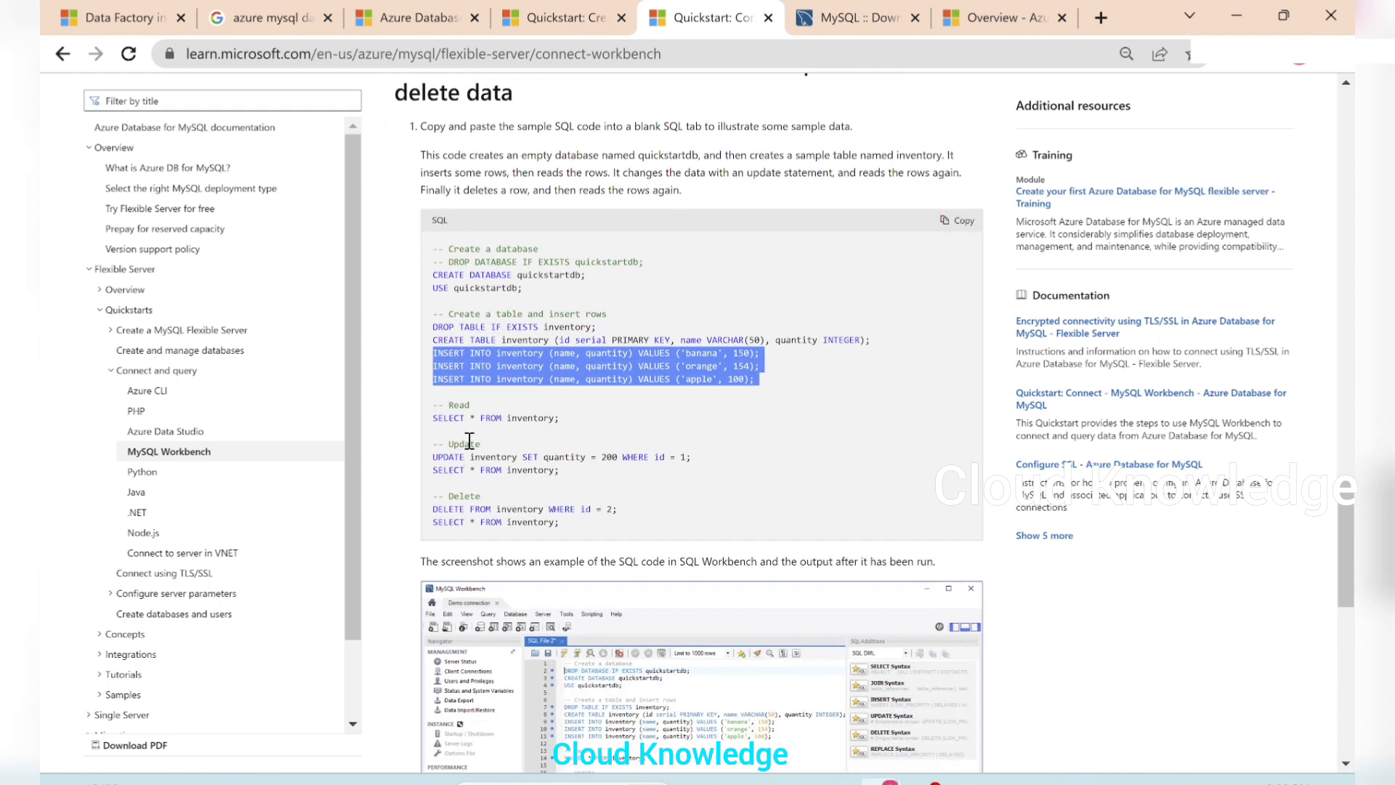
{"action": "left_click", "coordinate": [590, 427]}
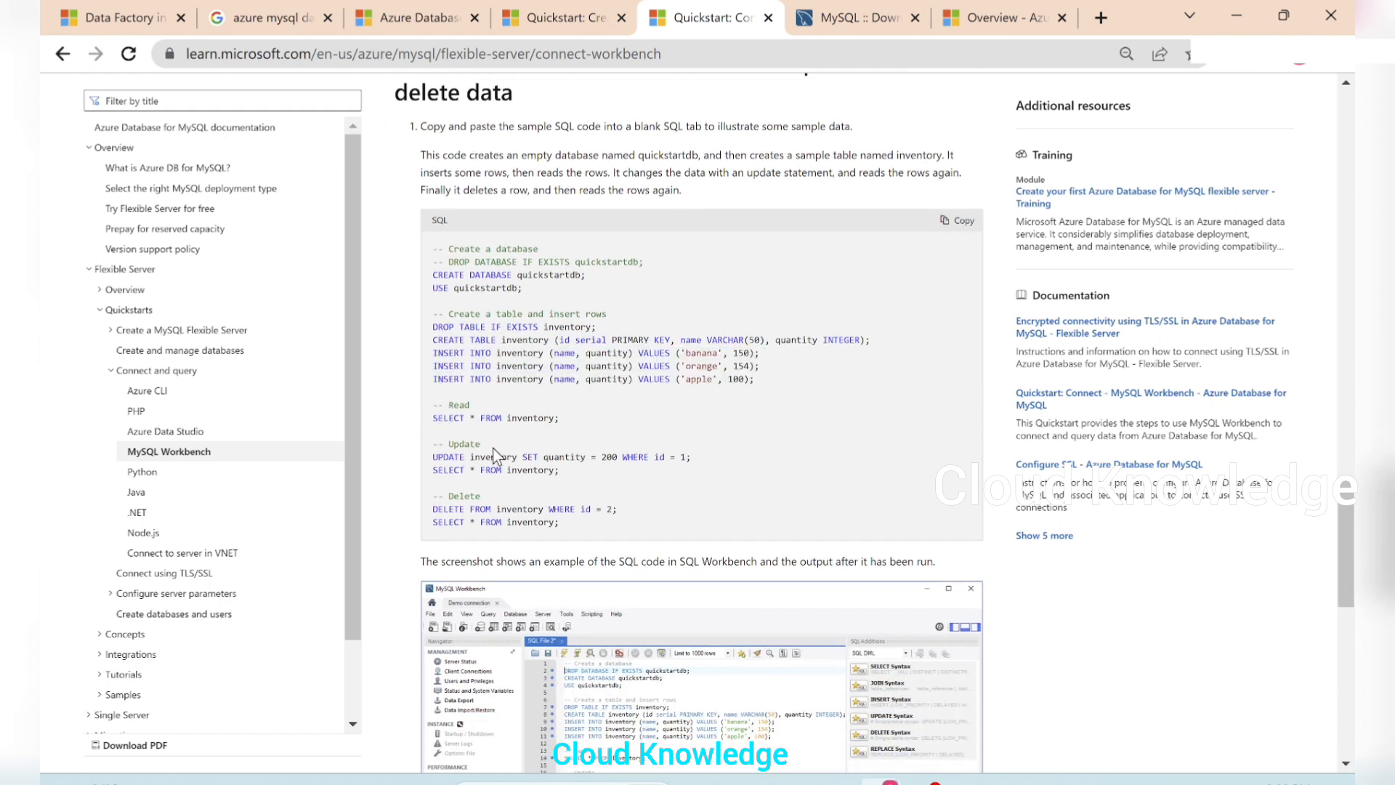
{"action": "left_click_drag", "start_coordinate": [434, 458], "coordinate": [723, 477]}
{"action": "left_click", "coordinate": [550, 508]}
{"action": "left_click_drag", "start_coordinate": [565, 531], "coordinate": [434, 516]}
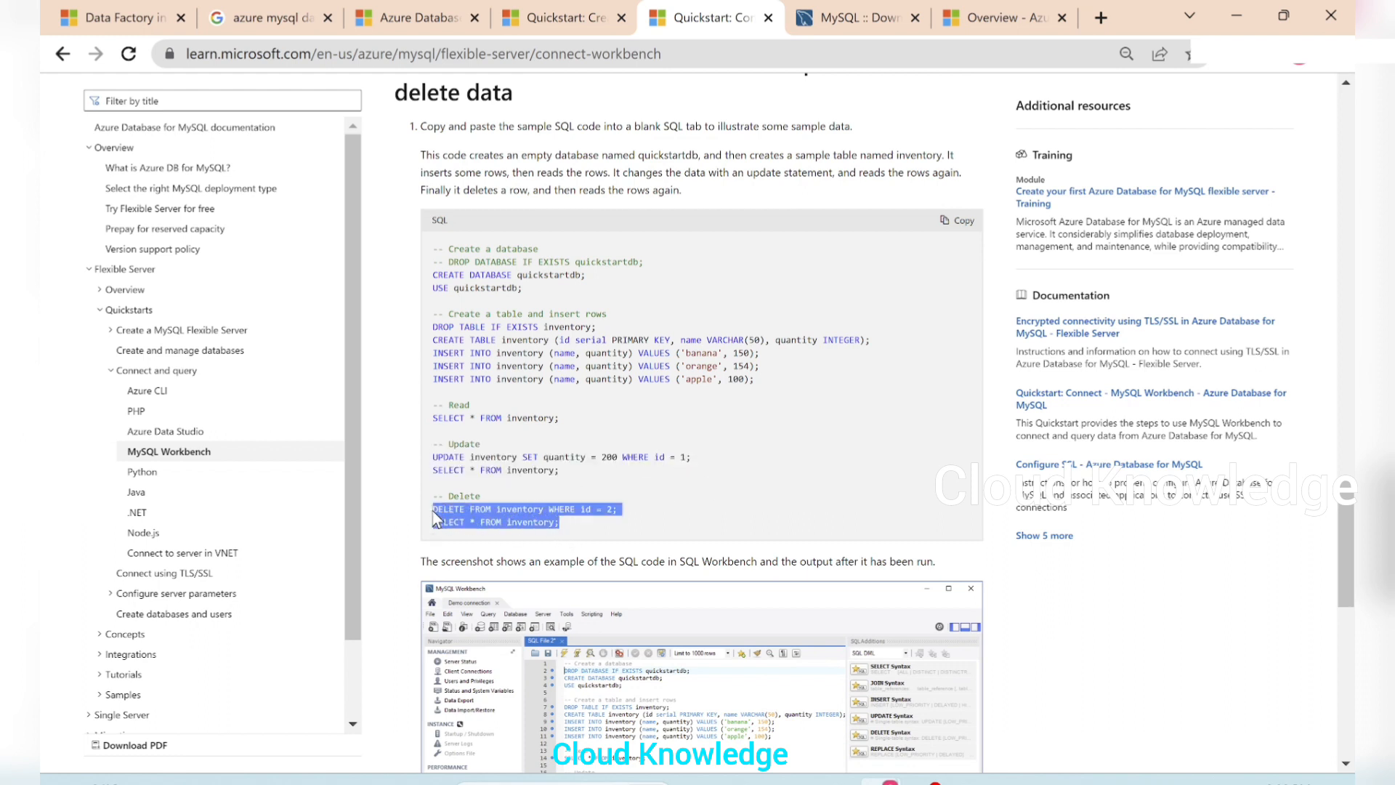
Copy the complete sample SQL code from the quickstart and paste it into the blank Query 1 editor in MySQL Workbench
{"action": "left_click", "coordinate": [960, 222]}
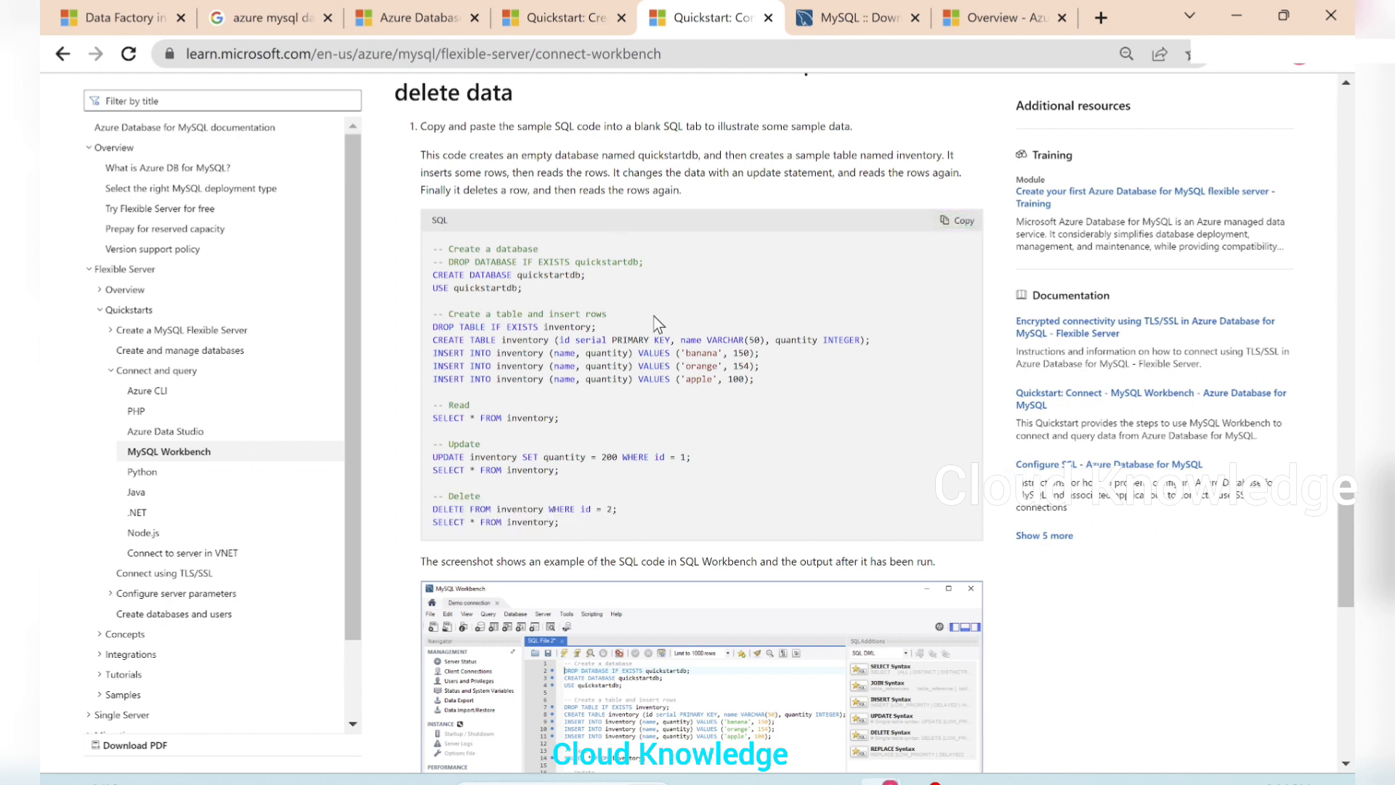
{"action": "scroll", "coordinate": [459, 95], "scroll_direction": "up", "scroll_amount": 1}
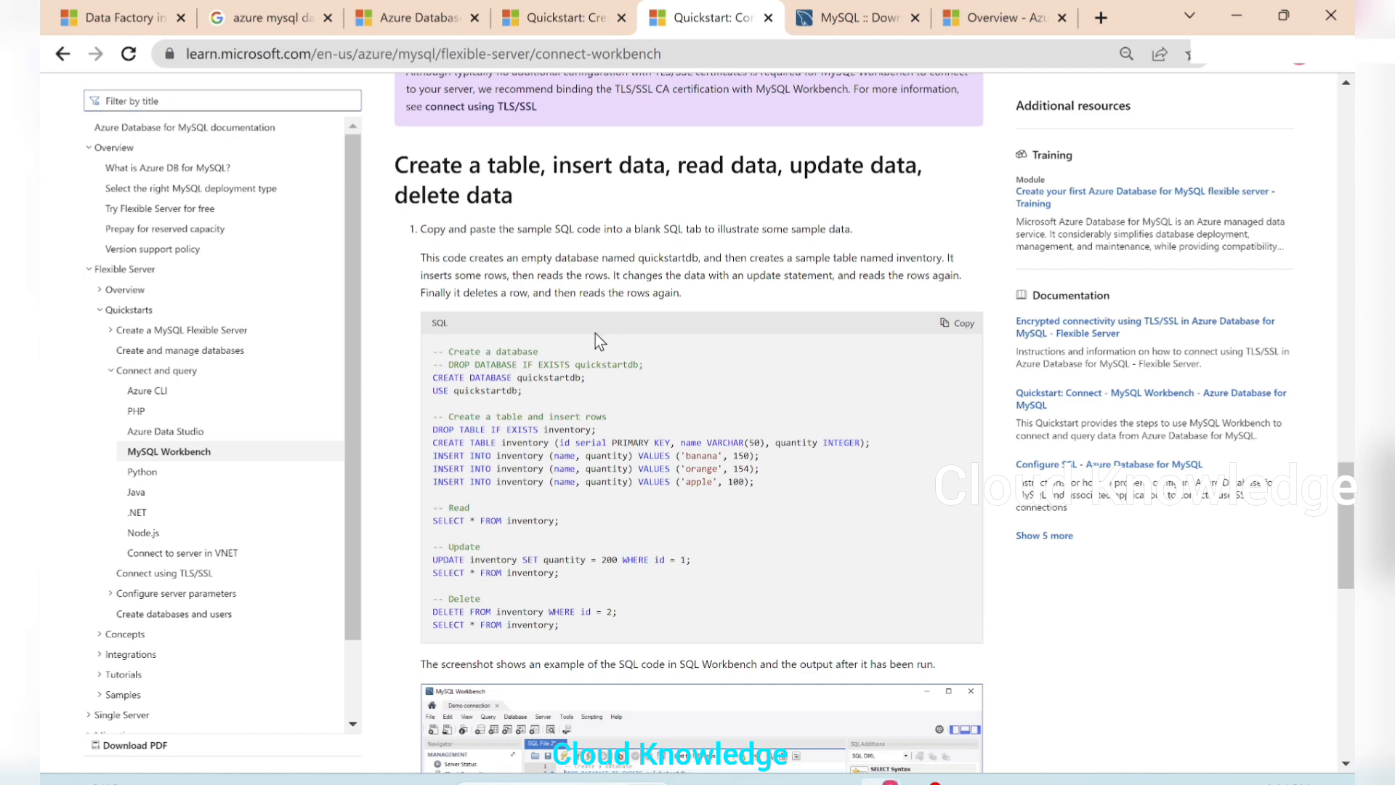
{"action": "key", "text": "alt+Tab"}
{"action": "left_click", "coordinate": [438, 234]}
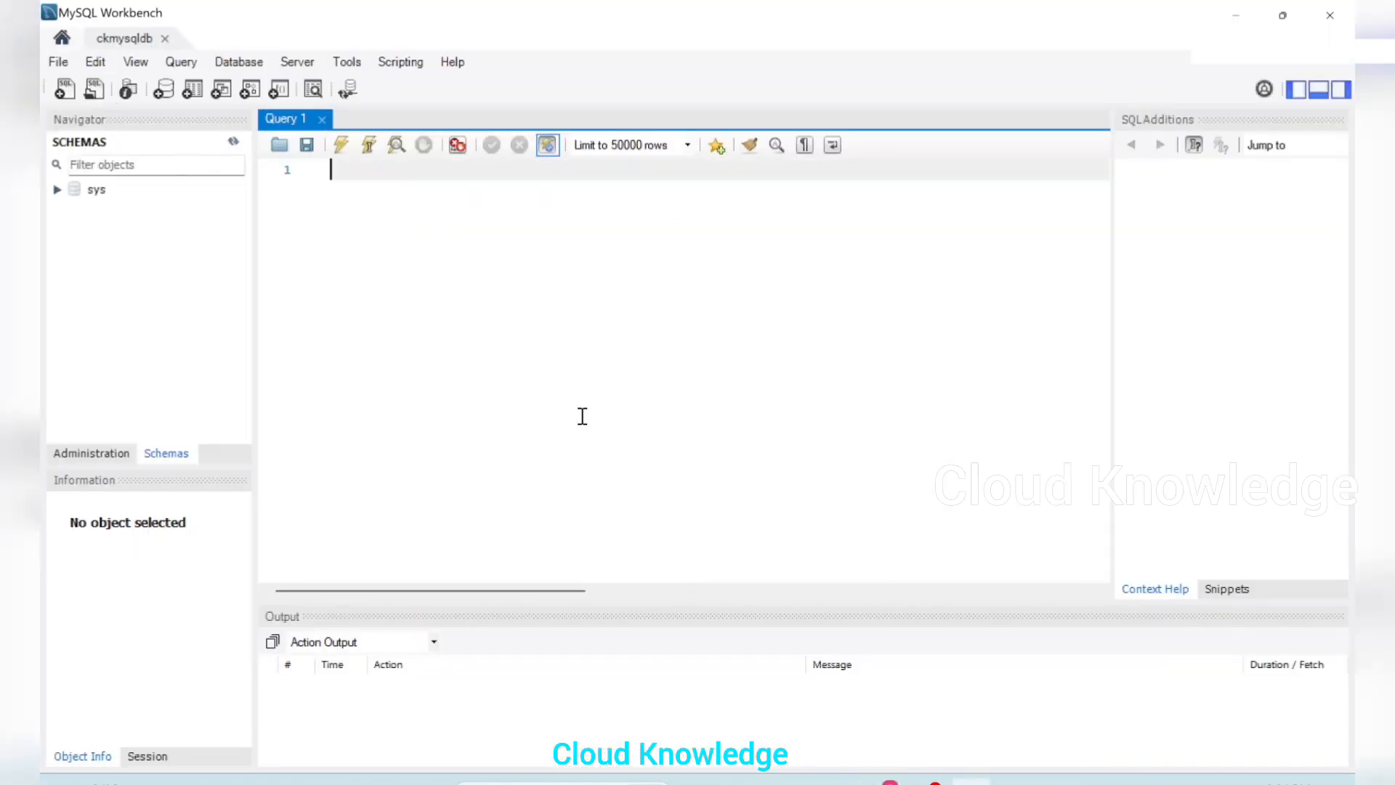
{"action": "key", "text": "ctrl+v"}
{"action": "scroll", "coordinate": [709, 356], "scroll_direction": "up", "scroll_amount": 1}
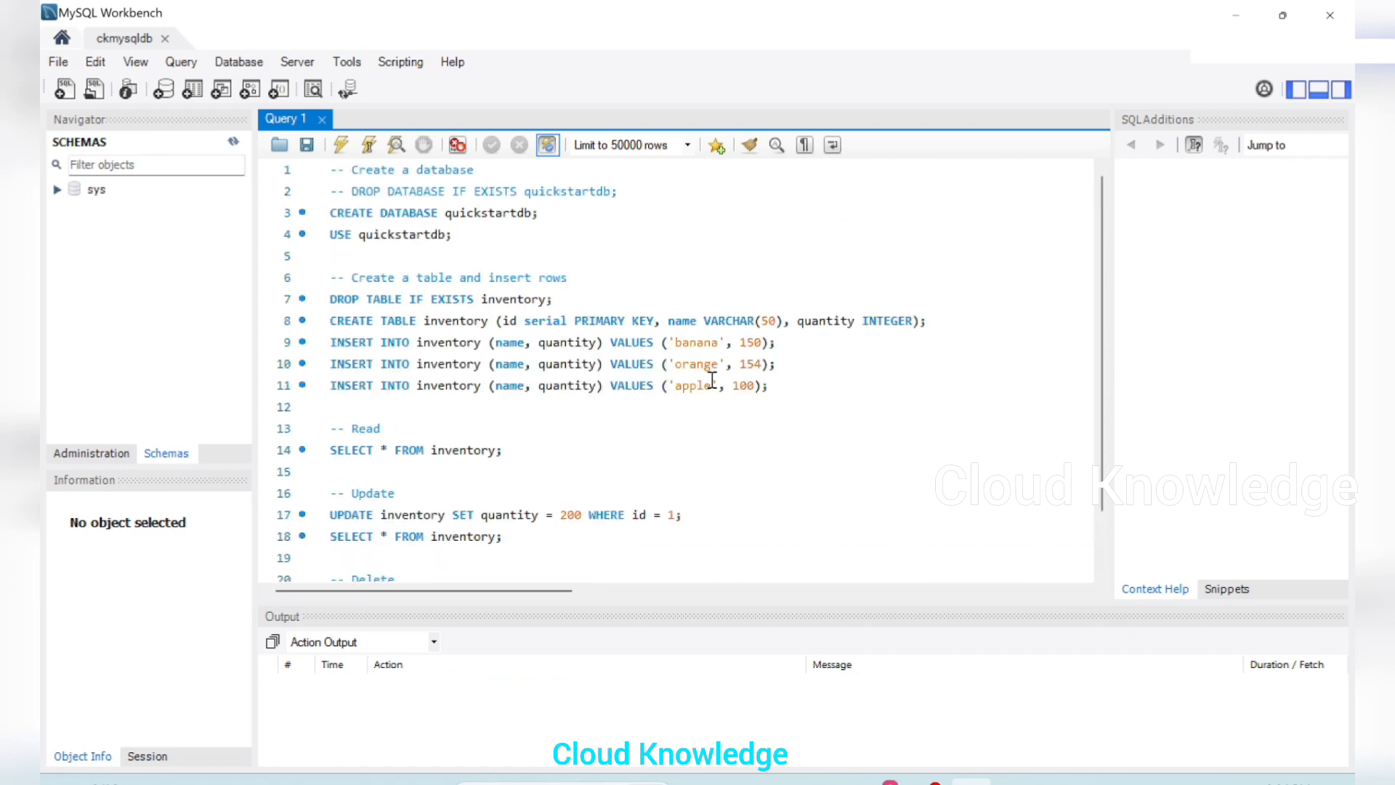
{"action": "scroll", "coordinate": [649, 298], "scroll_direction": "down", "scroll_amount": 1}
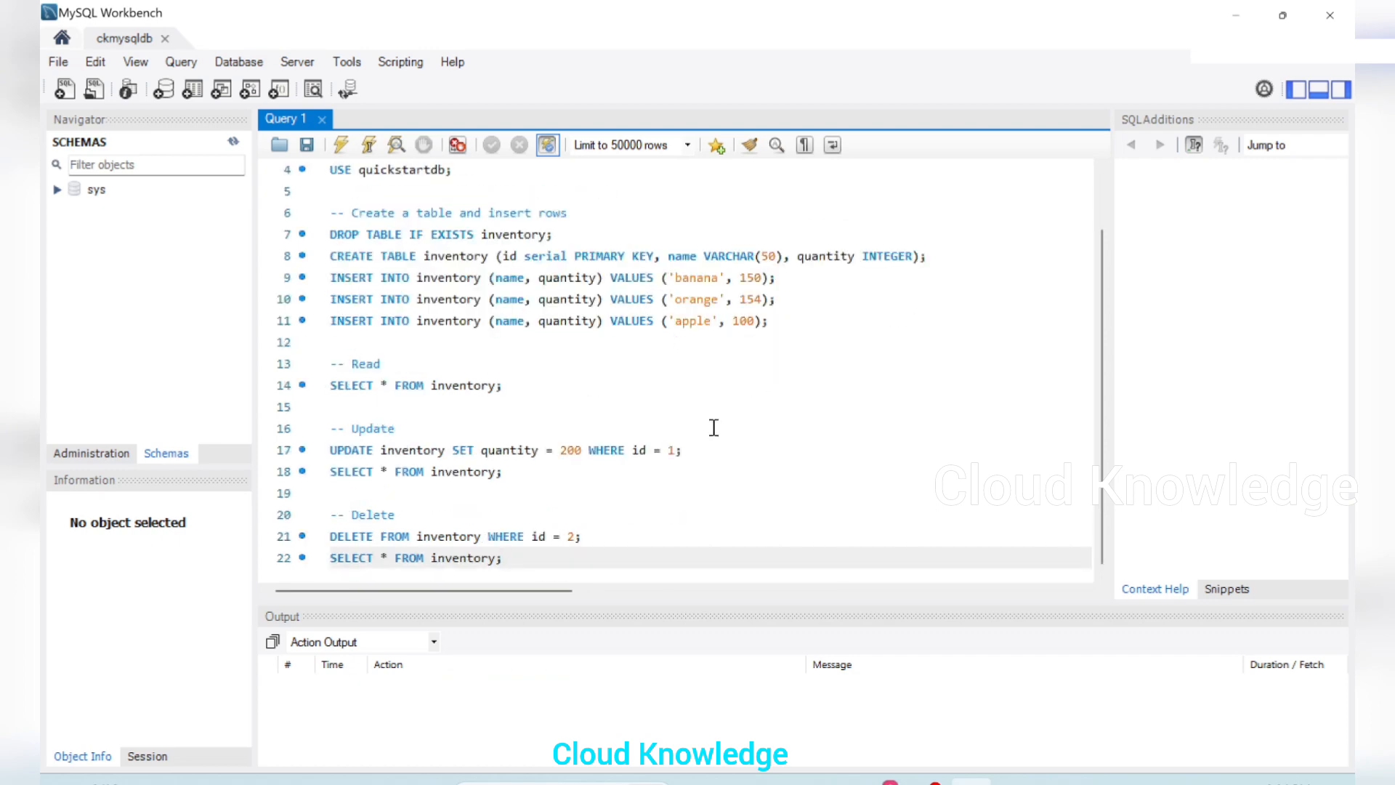
{"action": "scroll", "coordinate": [556, 427], "scroll_direction": "up", "scroll_amount": 1}
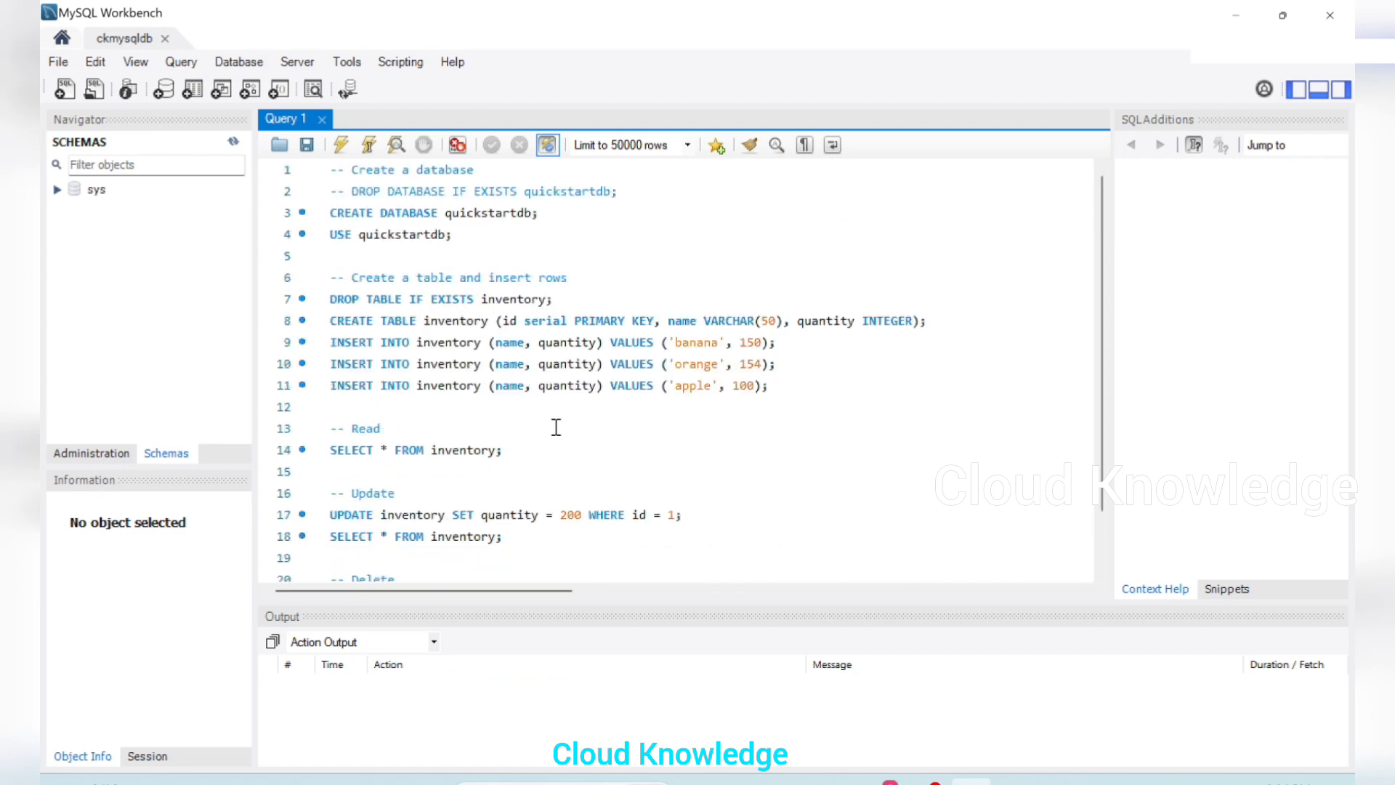
Execute only the script's opening statements that create the quickstartdb database and make it the active one
{"action": "left_click_drag", "start_coordinate": [476, 237], "coordinate": [286, 169]}
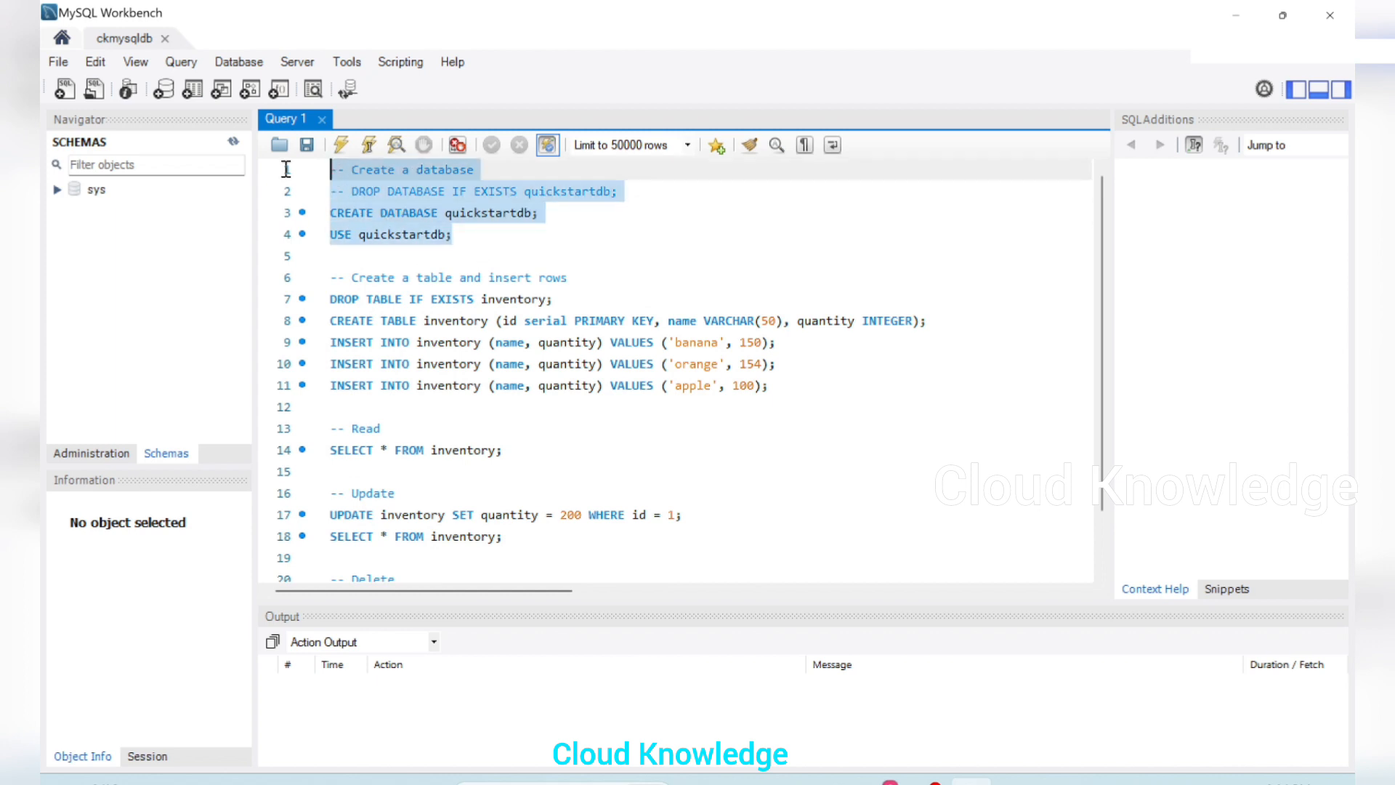
{"action": "left_click", "coordinate": [343, 150]}
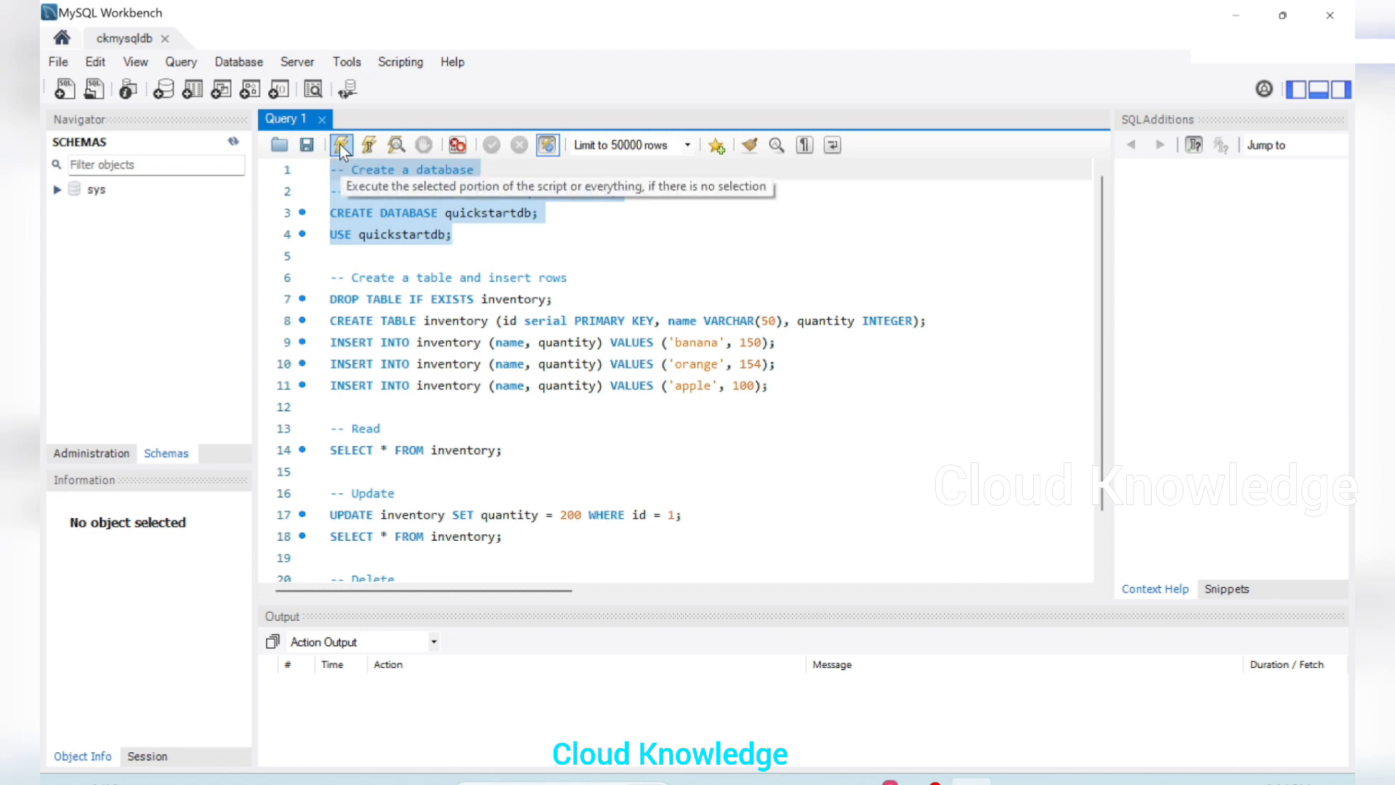
{"action": "left_click", "coordinate": [341, 146]}
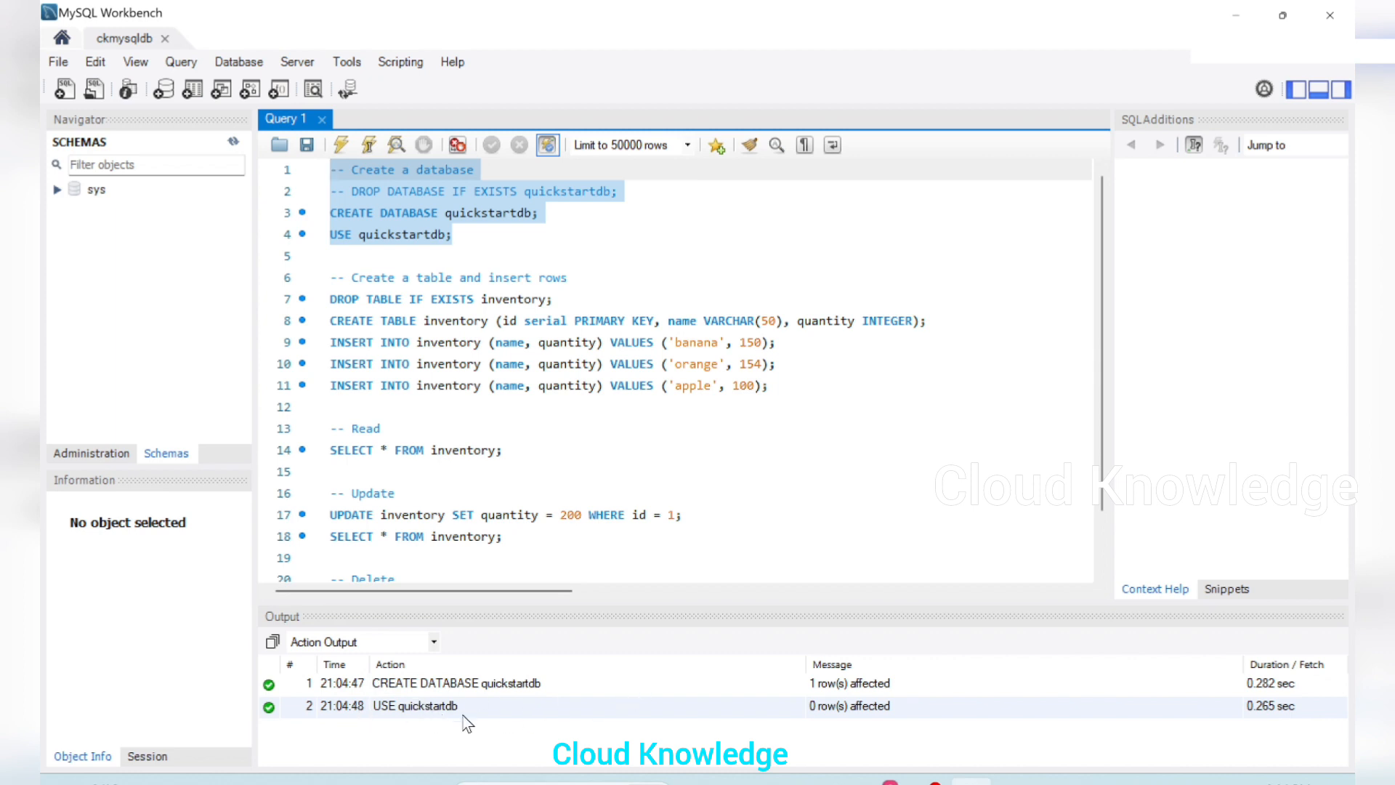
Execute the statements that drop any existing inventory table, create it, and insert the banana, orange and apple rows
{"action": "left_click", "coordinate": [445, 385]}
{"action": "key", "text": "Down"}
{"action": "key", "text": "Down"}
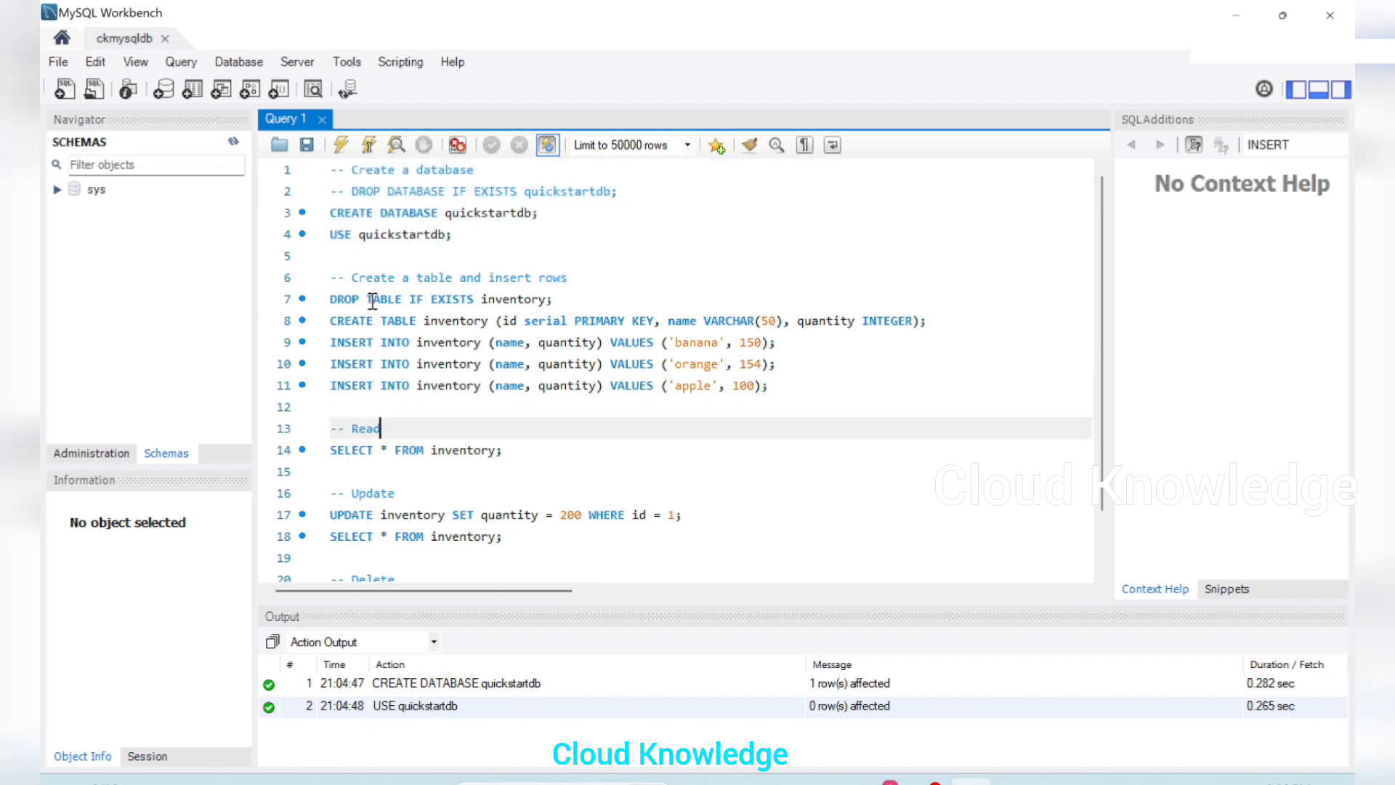
{"action": "left_click_drag", "start_coordinate": [770, 385], "coordinate": [329, 299]}
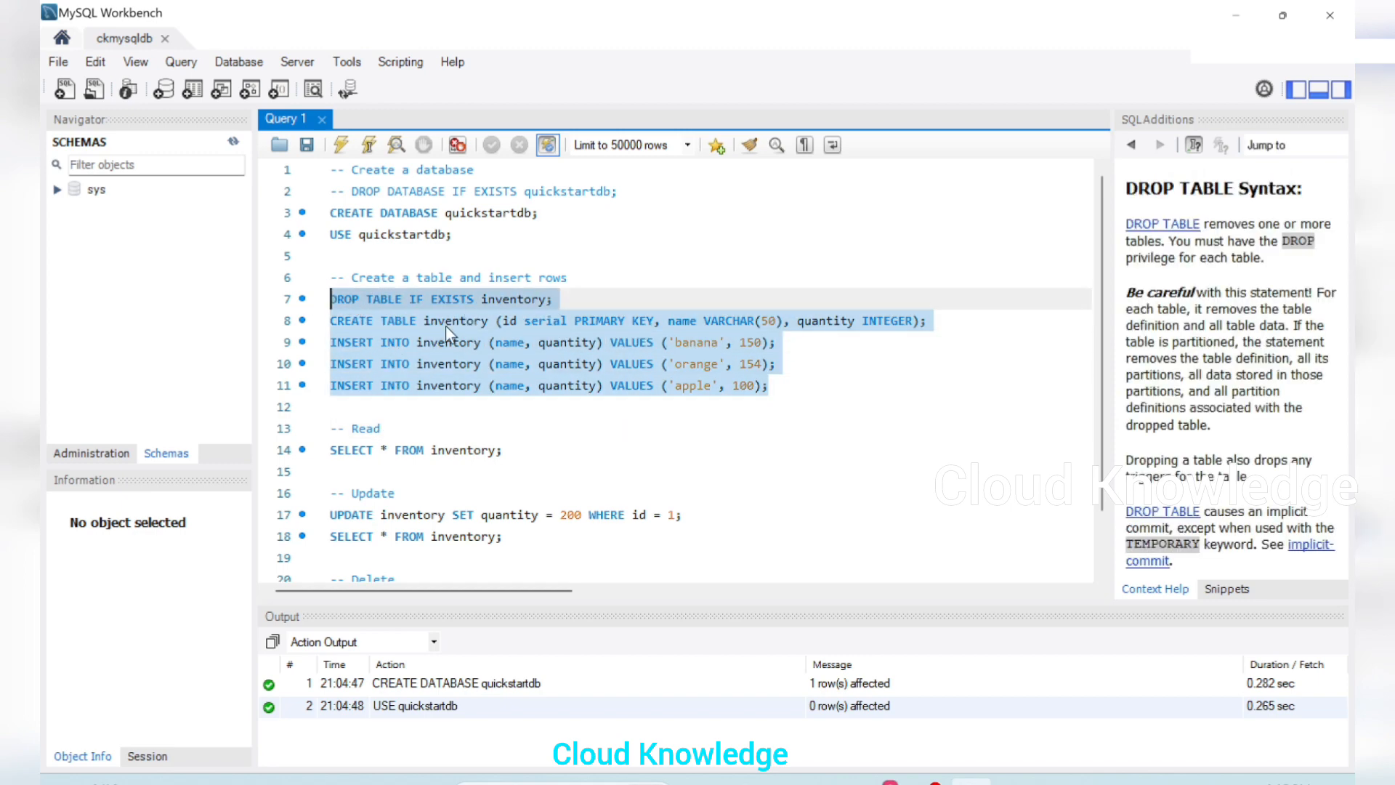
{"action": "left_click", "coordinate": [341, 144]}
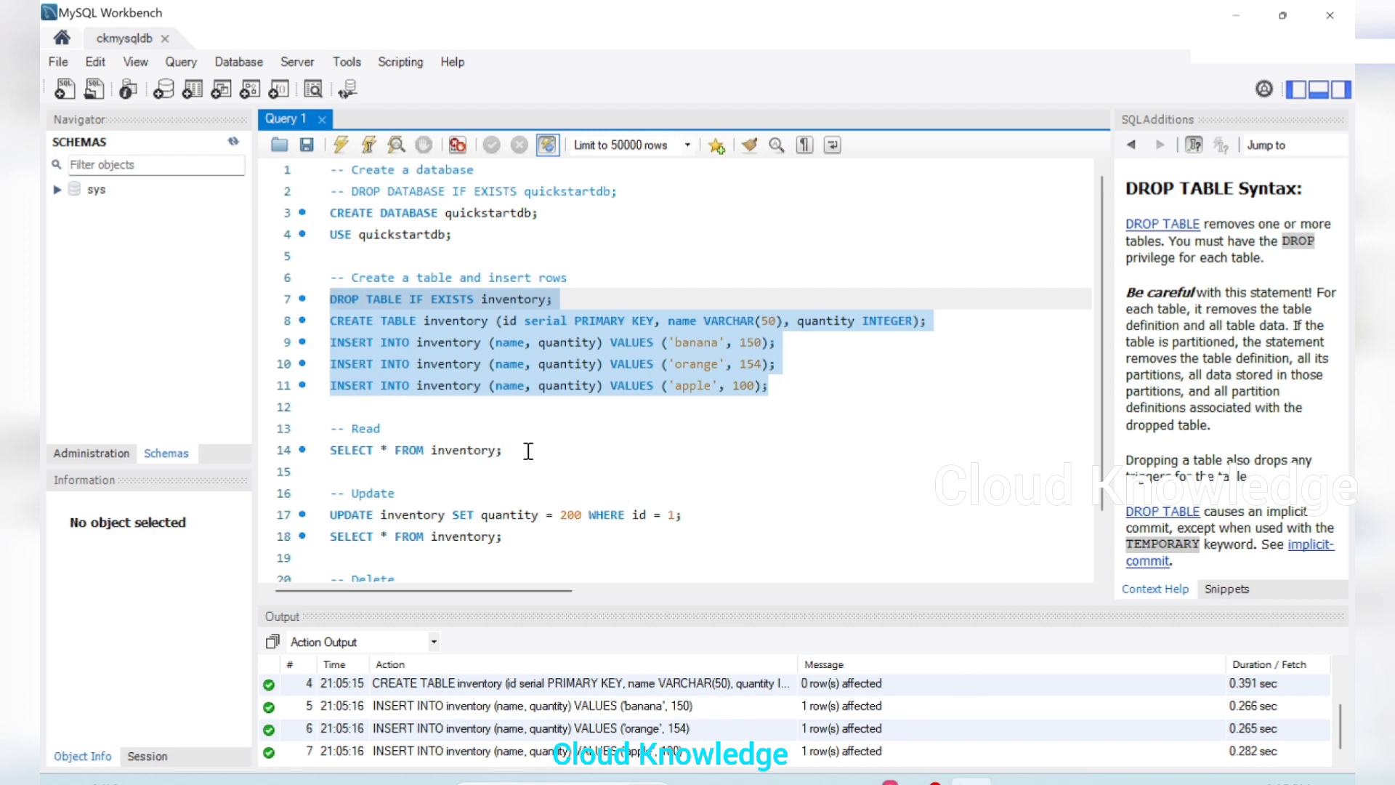
Run the Read section's SELECT query to list all rows of the inventory table
{"action": "left_click_drag", "start_coordinate": [531, 466], "coordinate": [320, 429]}
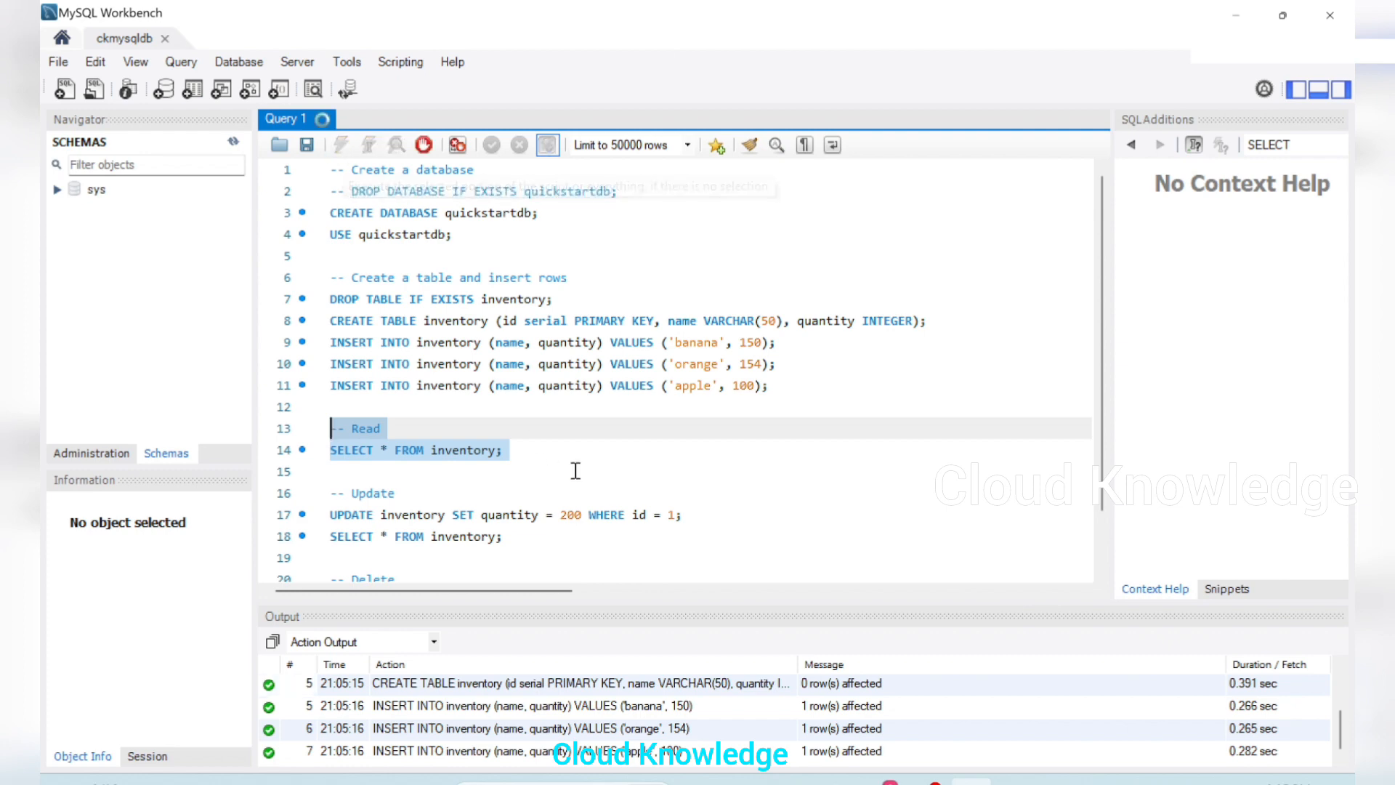
{"action": "key", "text": "ctrl+Return"}
{"action": "scroll", "coordinate": [634, 450], "scroll_direction": "down", "scroll_amount": 1}
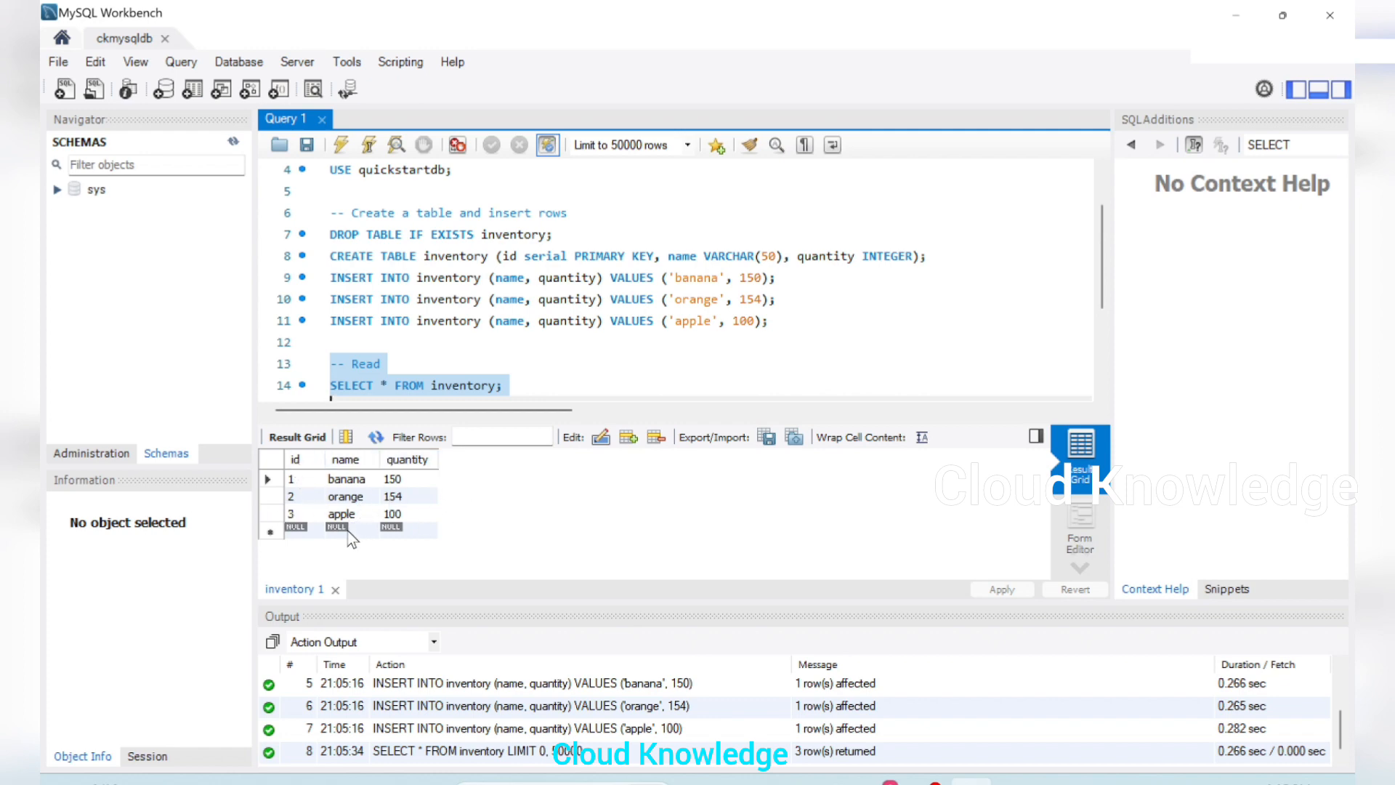
Execute the Update section to set quantity to 200 where id = 1 and read the inventory table again
{"action": "scroll", "coordinate": [631, 286], "scroll_direction": "down", "scroll_amount": 2}
{"action": "scroll", "coordinate": [524, 333], "scroll_direction": "down", "scroll_amount": 1}
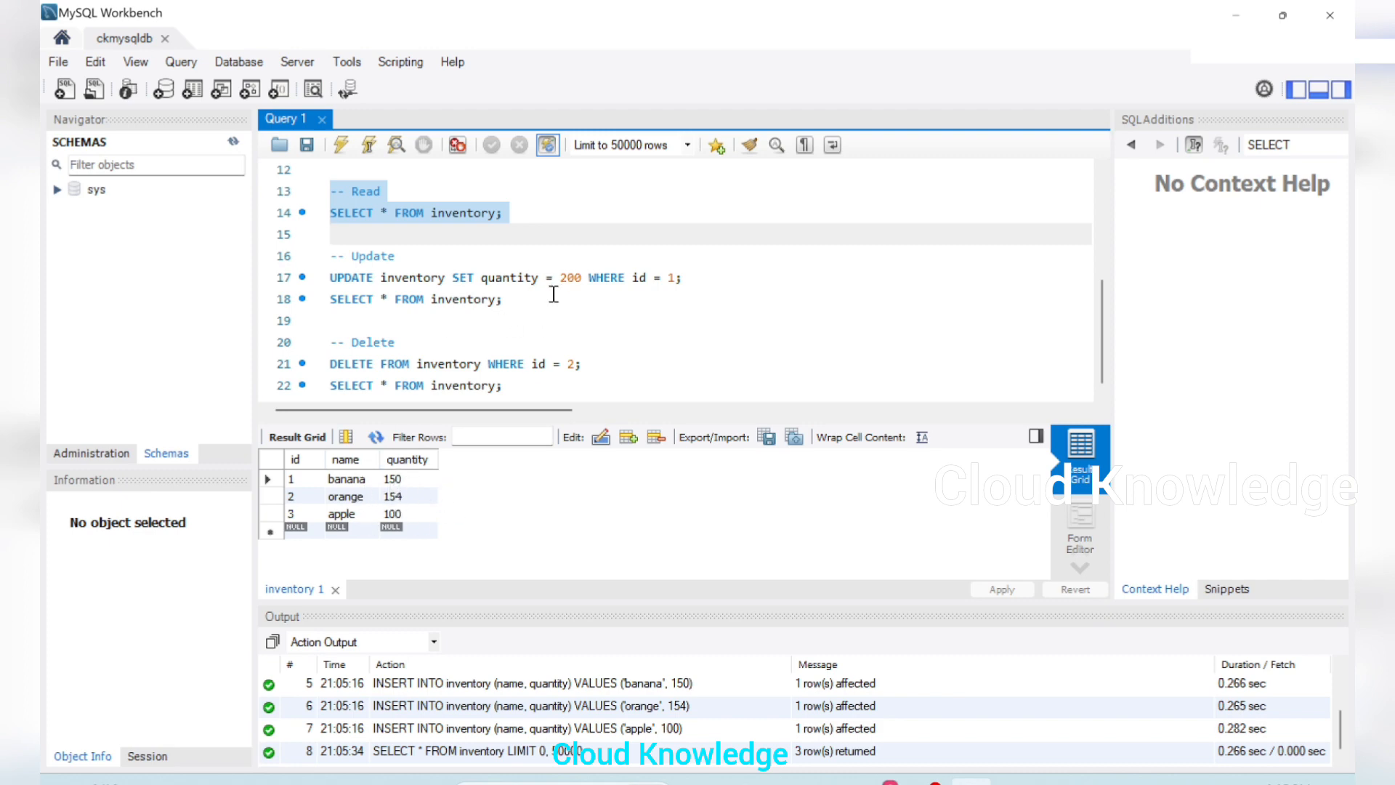
{"action": "left_click_drag", "start_coordinate": [507, 301], "coordinate": [314, 251]}
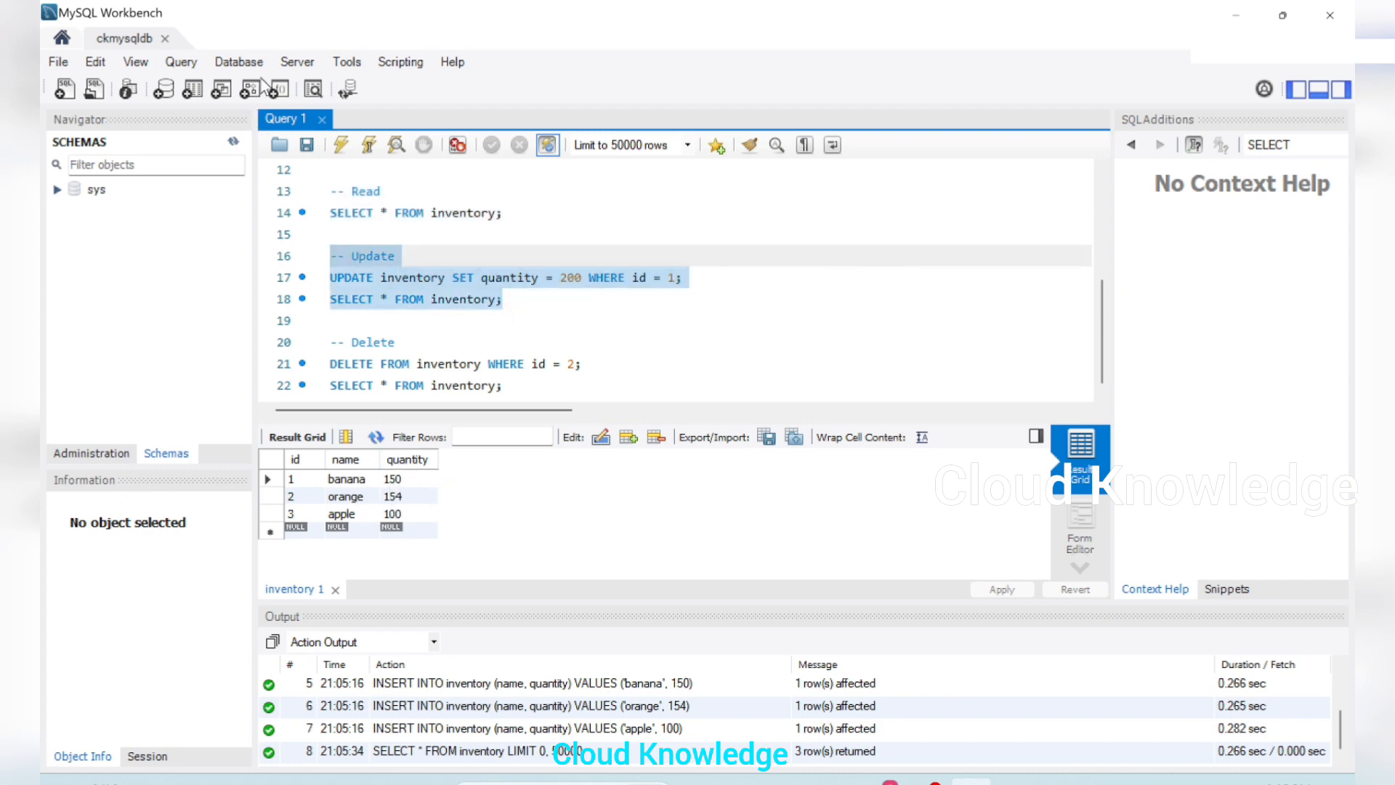
{"action": "left_click", "coordinate": [341, 145]}
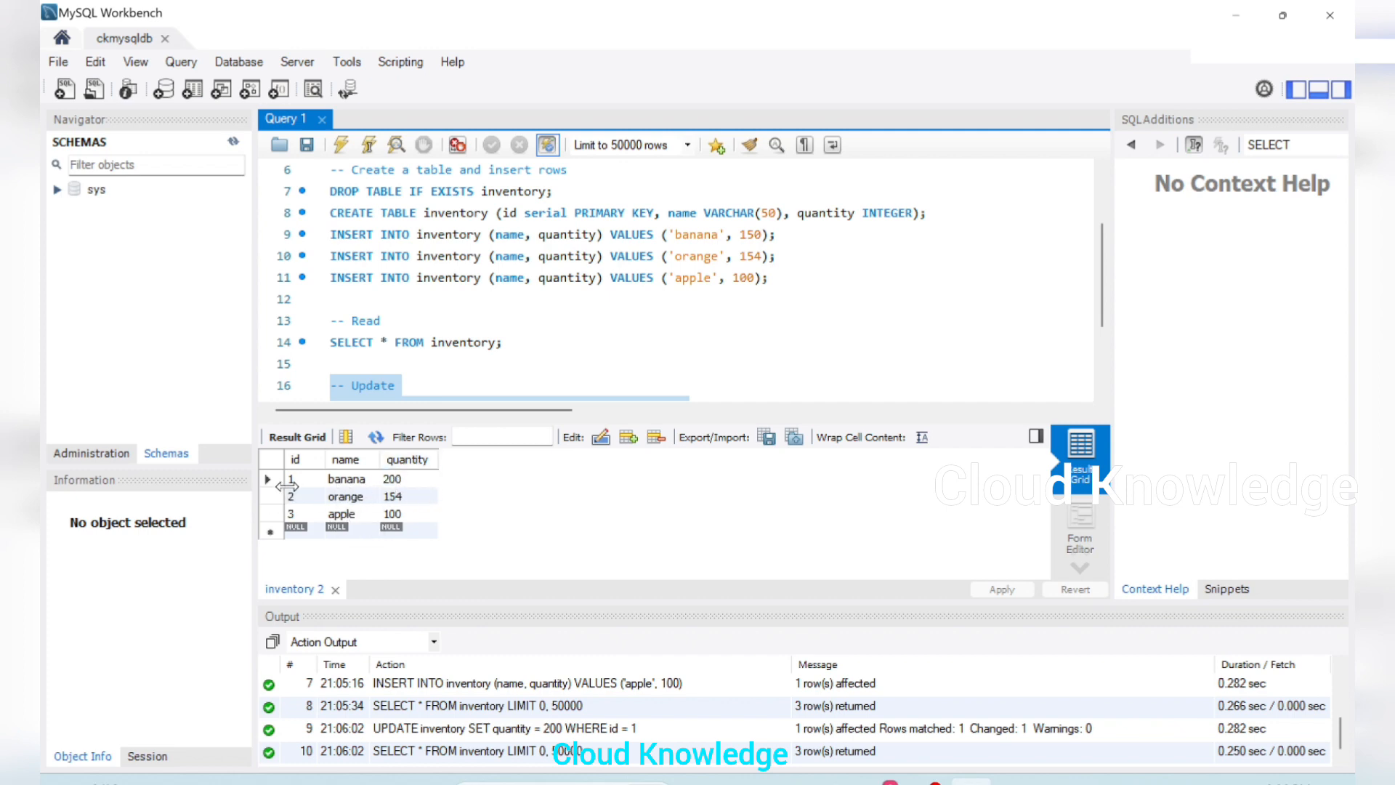
Execute the Delete section to remove the inventory row with id = 2 and select the remaining rows
{"action": "scroll", "coordinate": [533, 290], "scroll_direction": "down", "scroll_amount": 2}
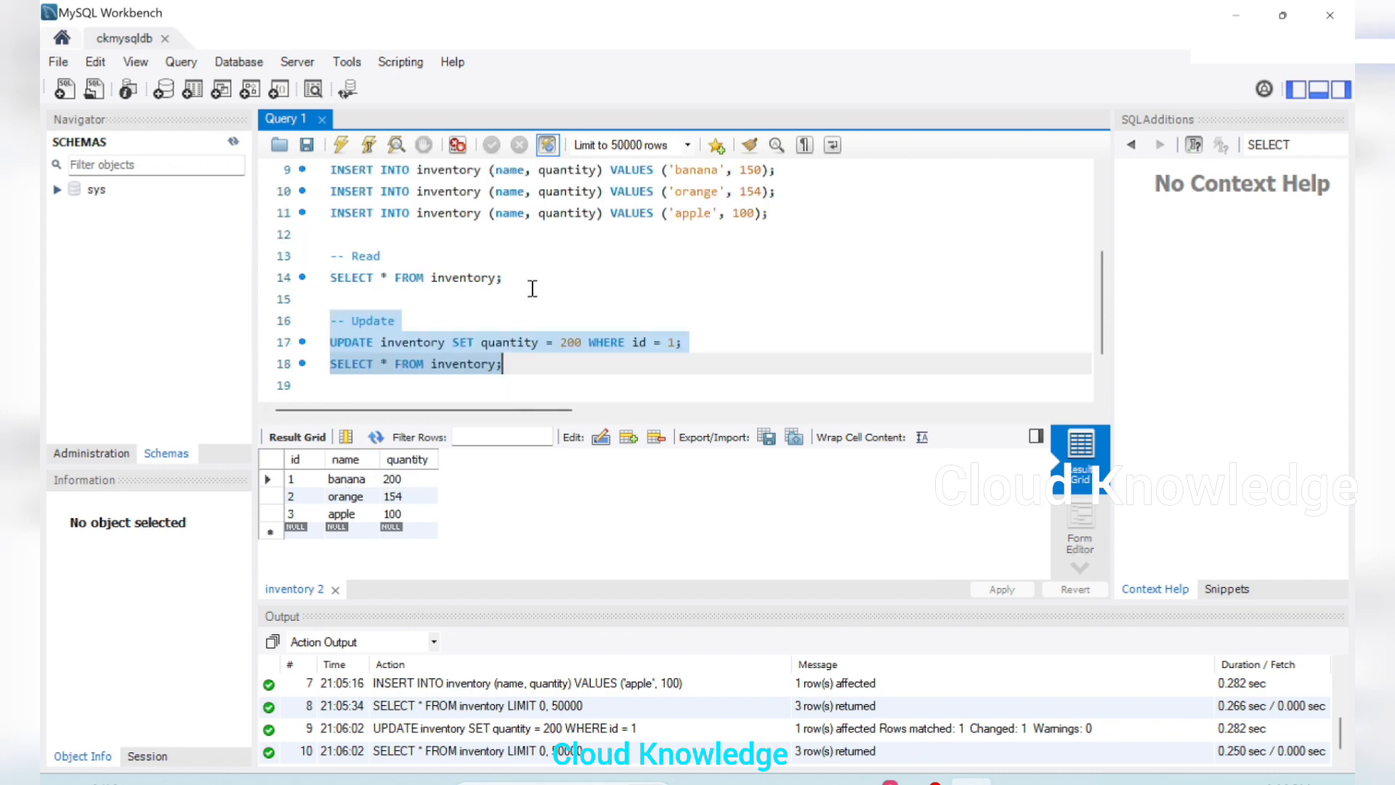
{"action": "left_click_drag", "start_coordinate": [509, 386], "coordinate": [332, 342]}
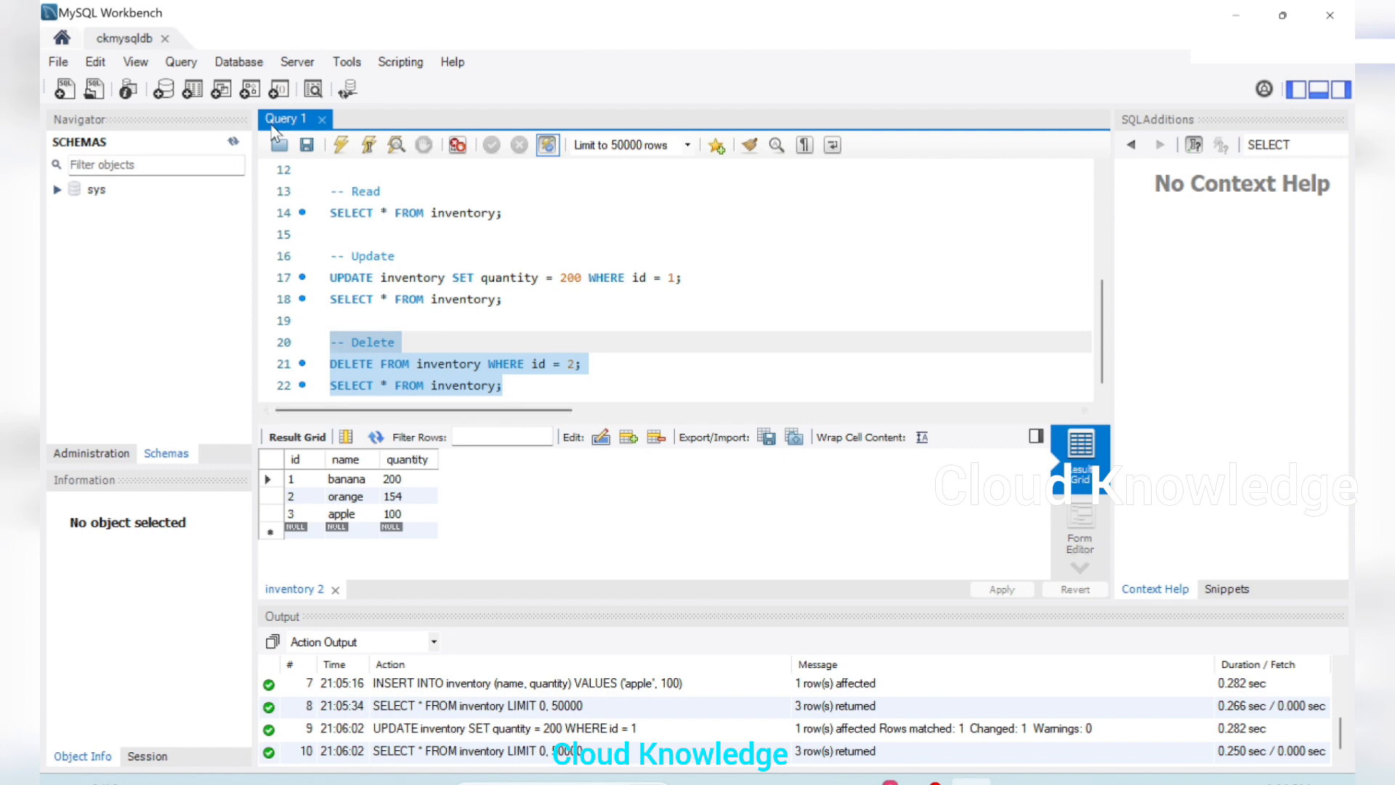
{"action": "left_click", "coordinate": [341, 145]}
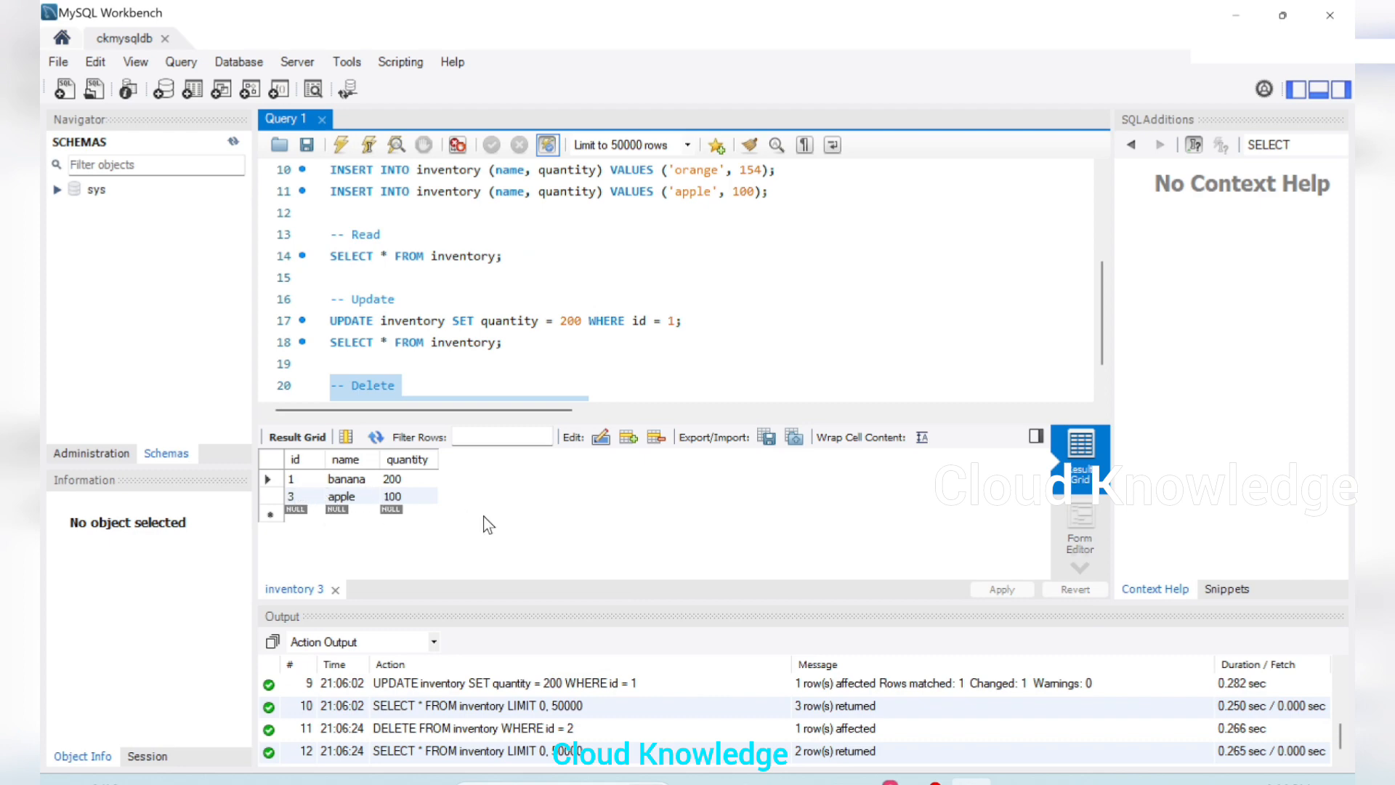
{"action": "scroll", "coordinate": [727, 330], "scroll_direction": "down", "scroll_amount": 1}
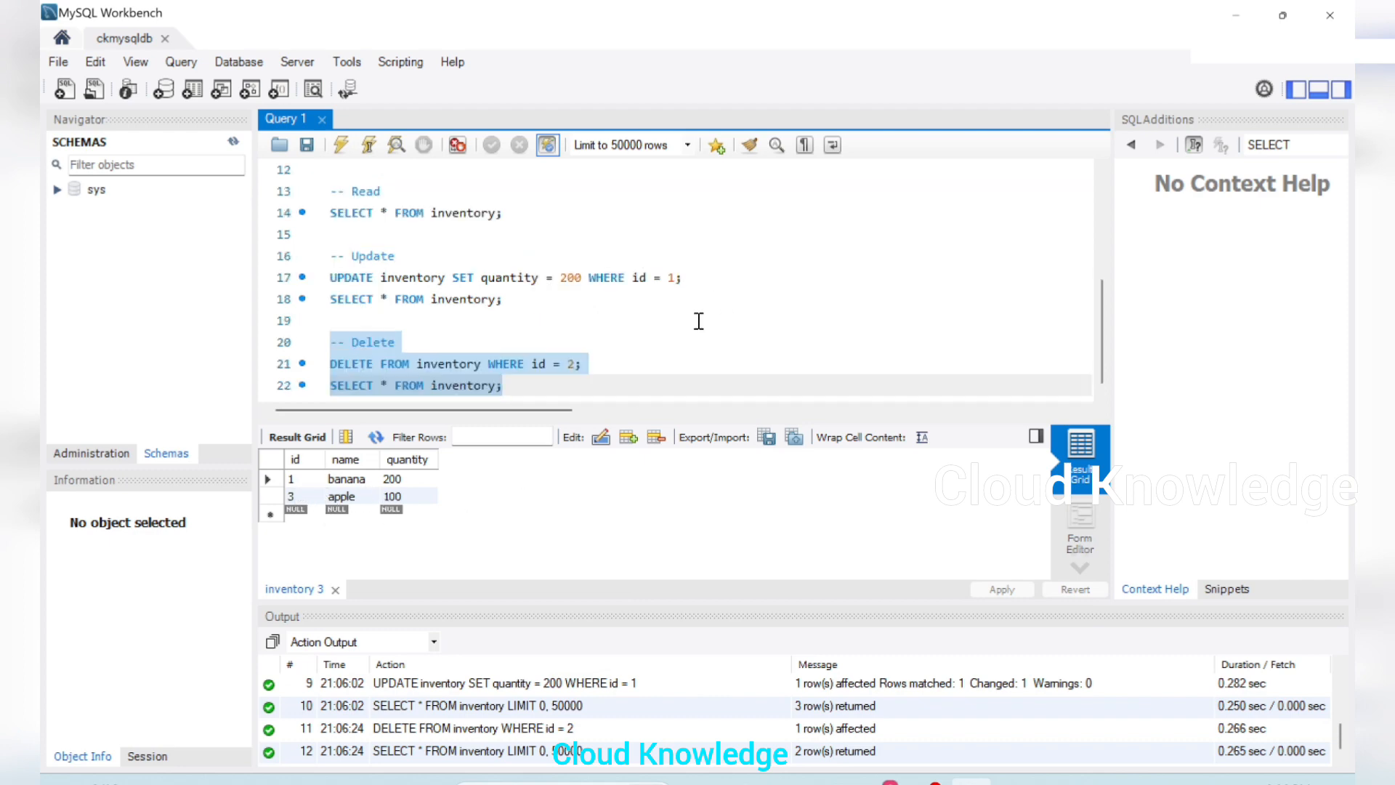